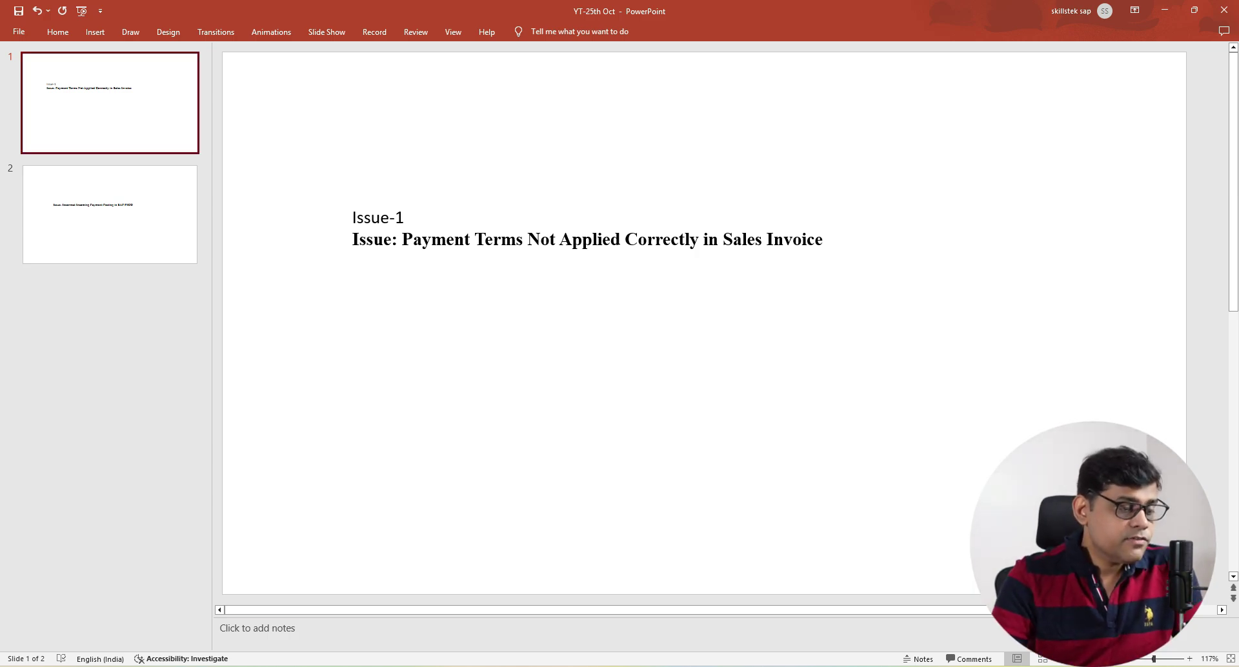
Switch to SAP, check the customer line items, and open the business partner's billing data under Sales and Distribution.
{"action": "key", "text": "alt+Tab"}
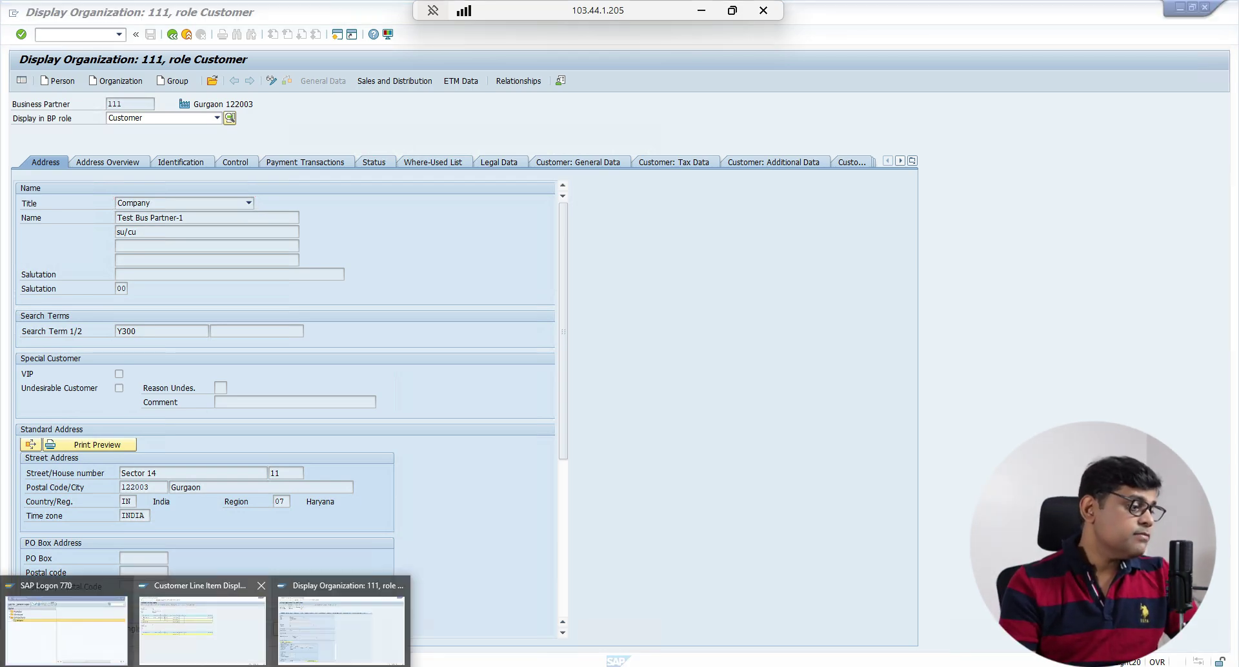
{"action": "left_click", "coordinate": [203, 622]}
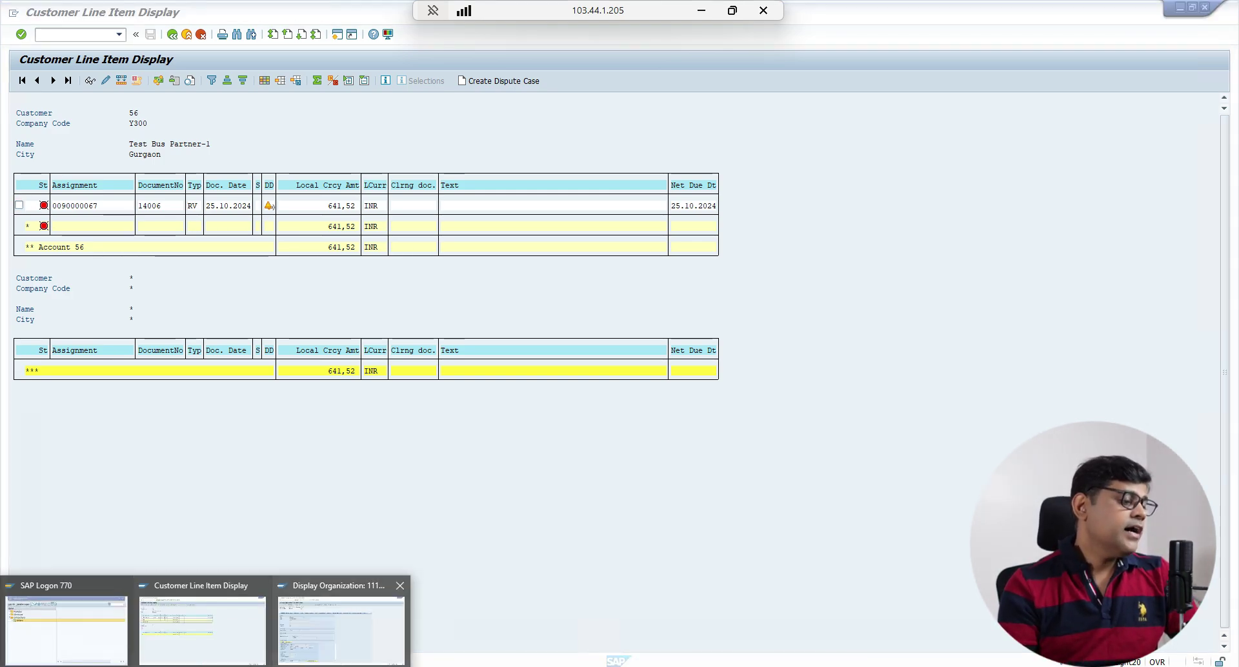
{"action": "left_click", "coordinate": [341, 621]}
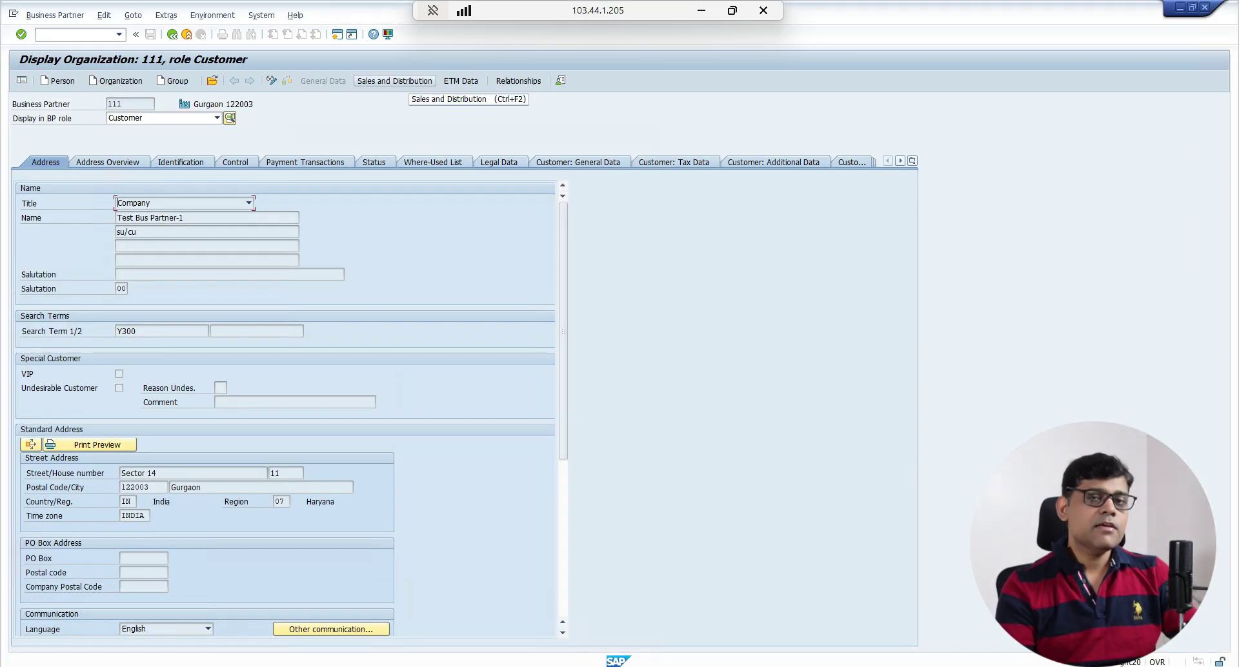
{"action": "left_click", "coordinate": [395, 80]}
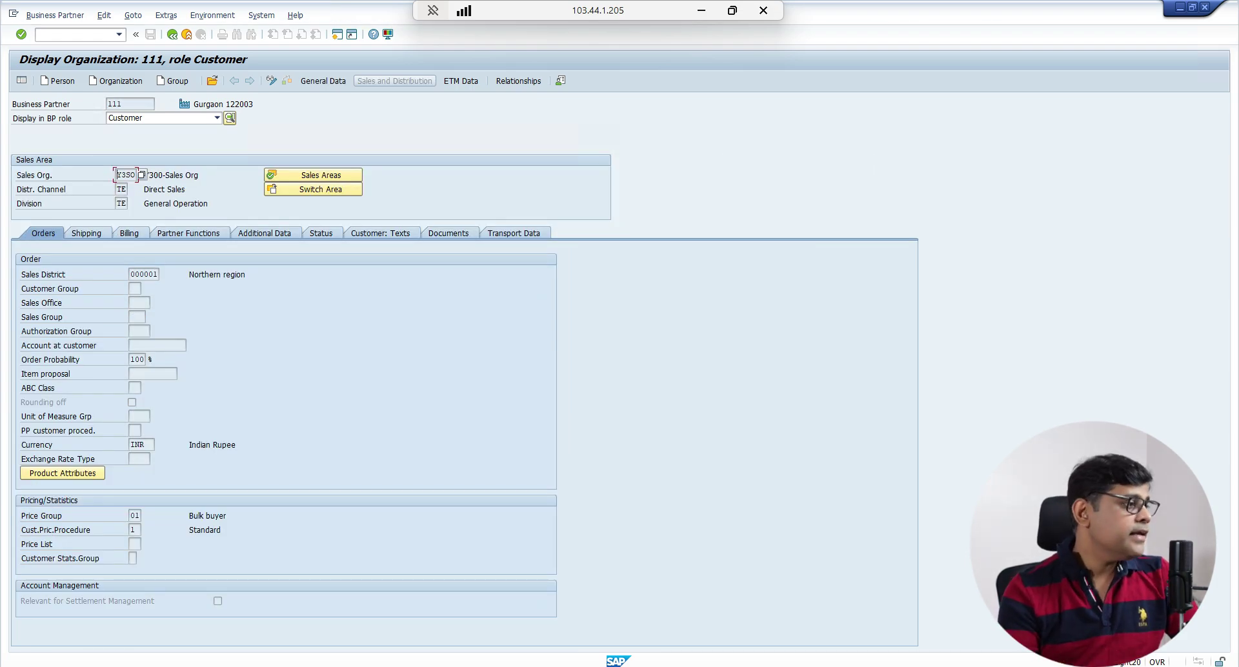
{"action": "left_click", "coordinate": [128, 233]}
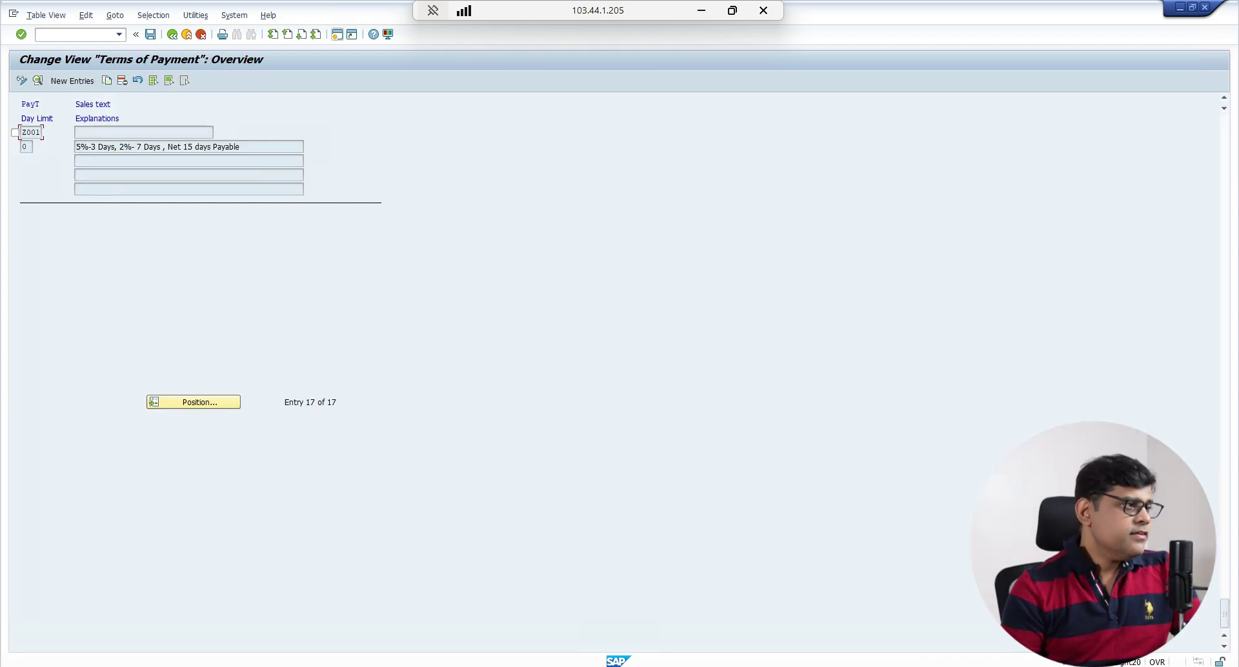
View the details of payment term Z001 and open the customer's RV invoice line item to examine its payment terms.
{"action": "key", "text": "F2"}
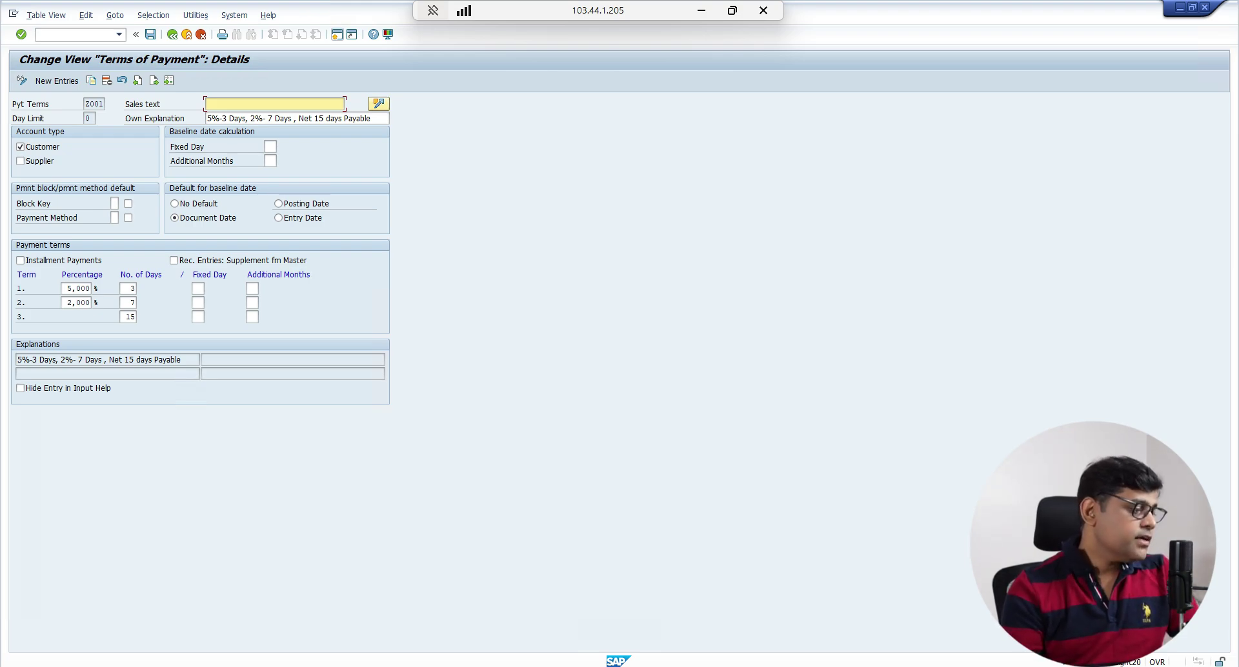
{"action": "left_click", "coordinate": [341, 619]}
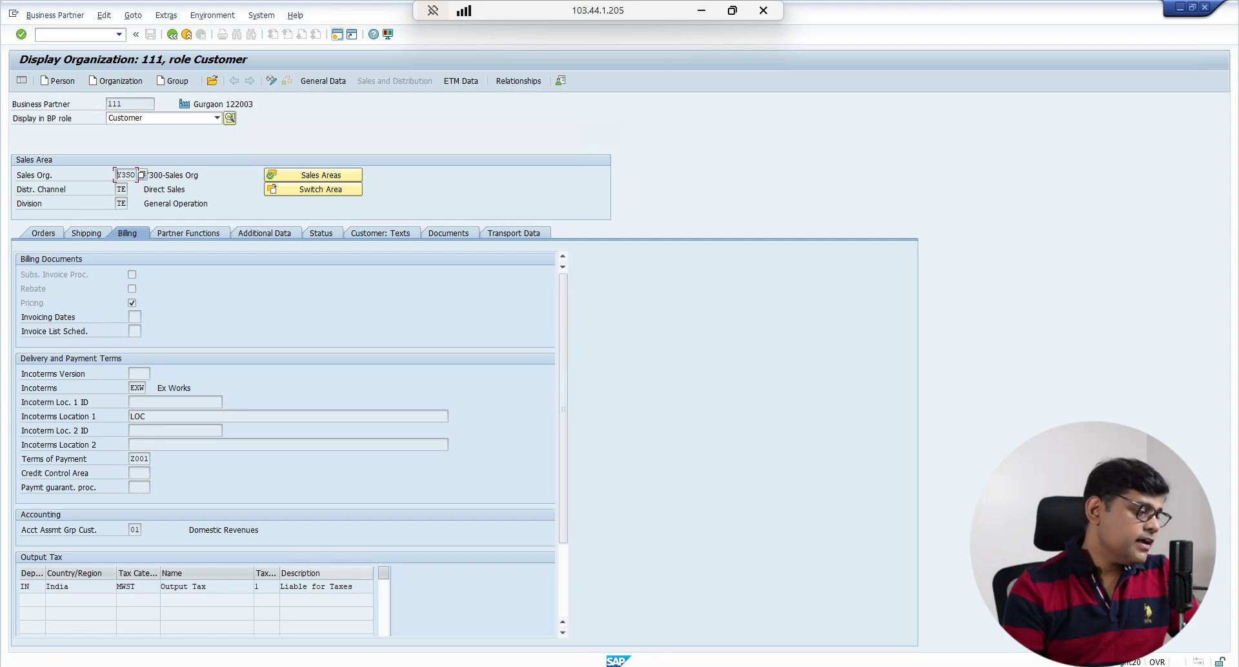
{"action": "left_click", "coordinate": [204, 621]}
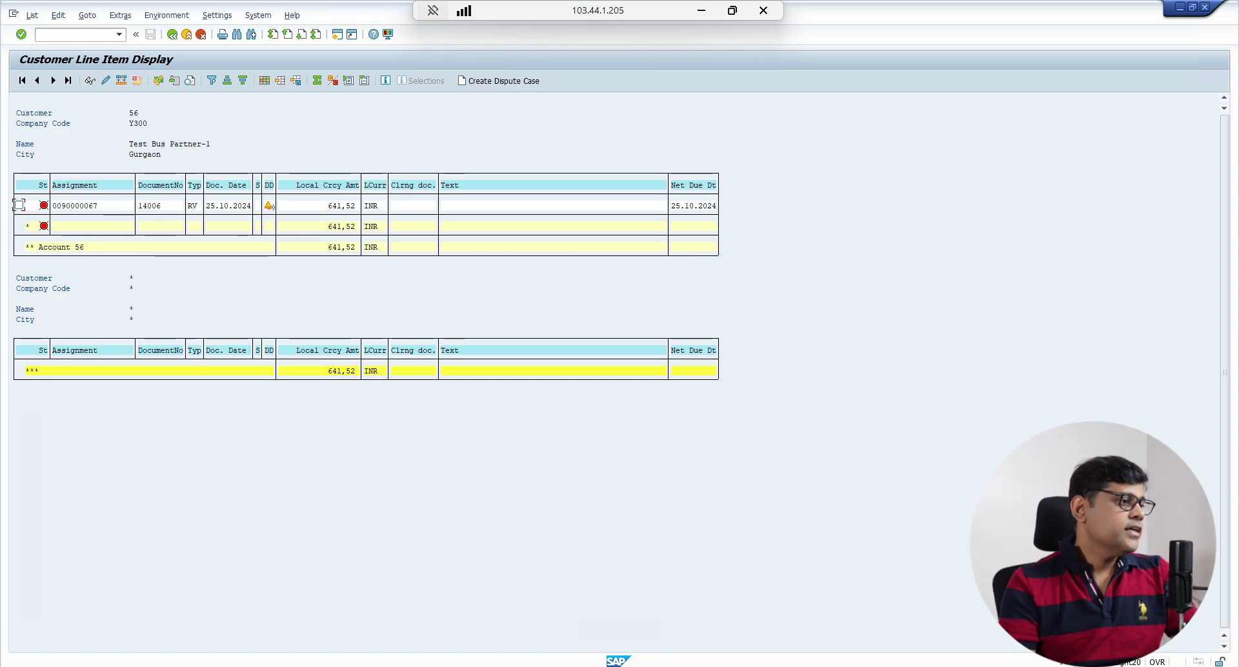
{"action": "double_click", "coordinate": [355, 205]}
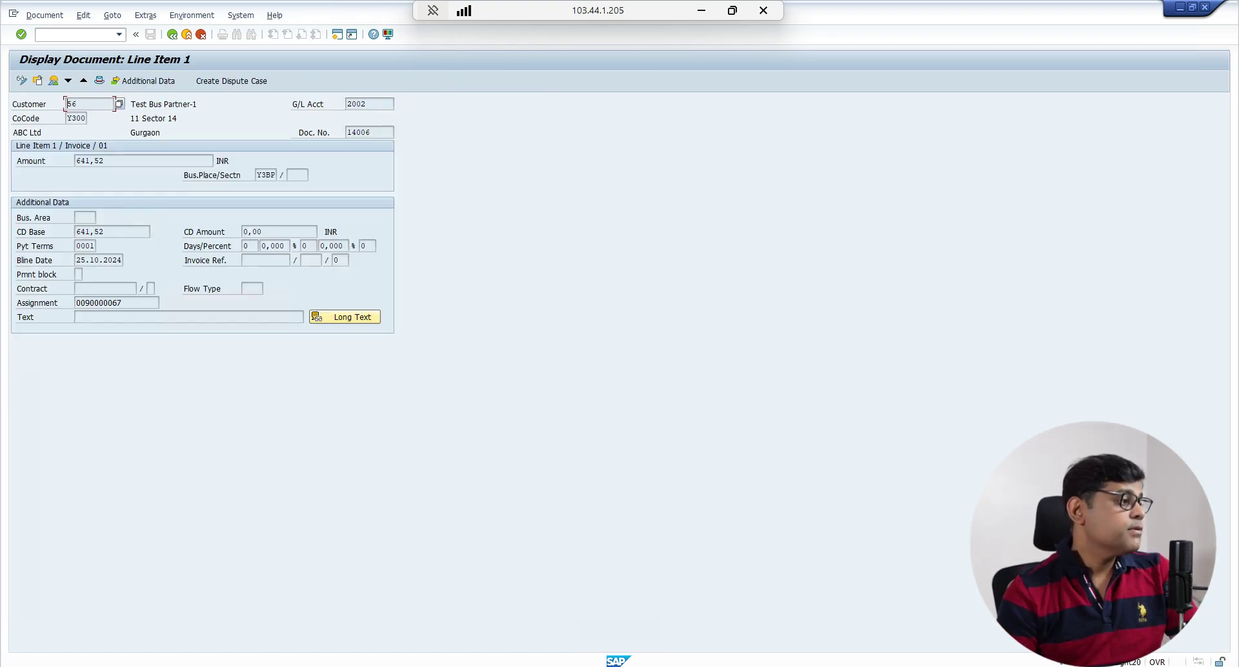
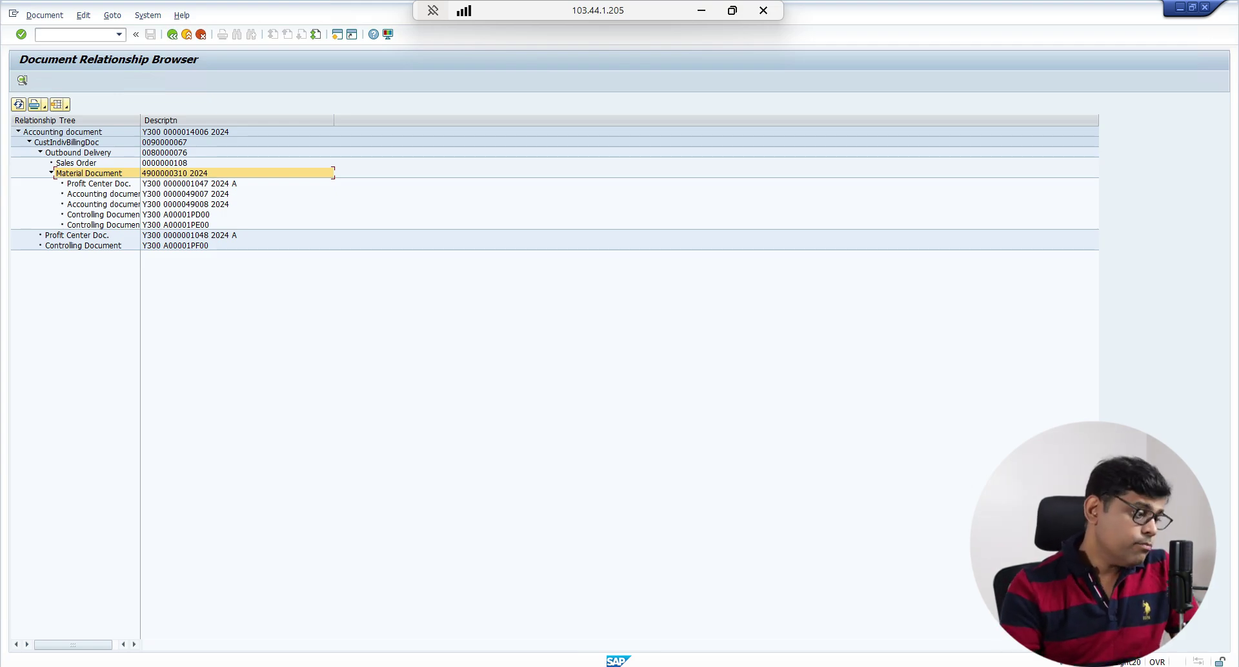
Compare the payment terms in the sales order, the Z001 configuration and the customer's billing data.
{"action": "key", "text": "alt+Tab"}
{"action": "key", "text": "alt+Tab"}
{"action": "key", "text": "alt+Tab"}
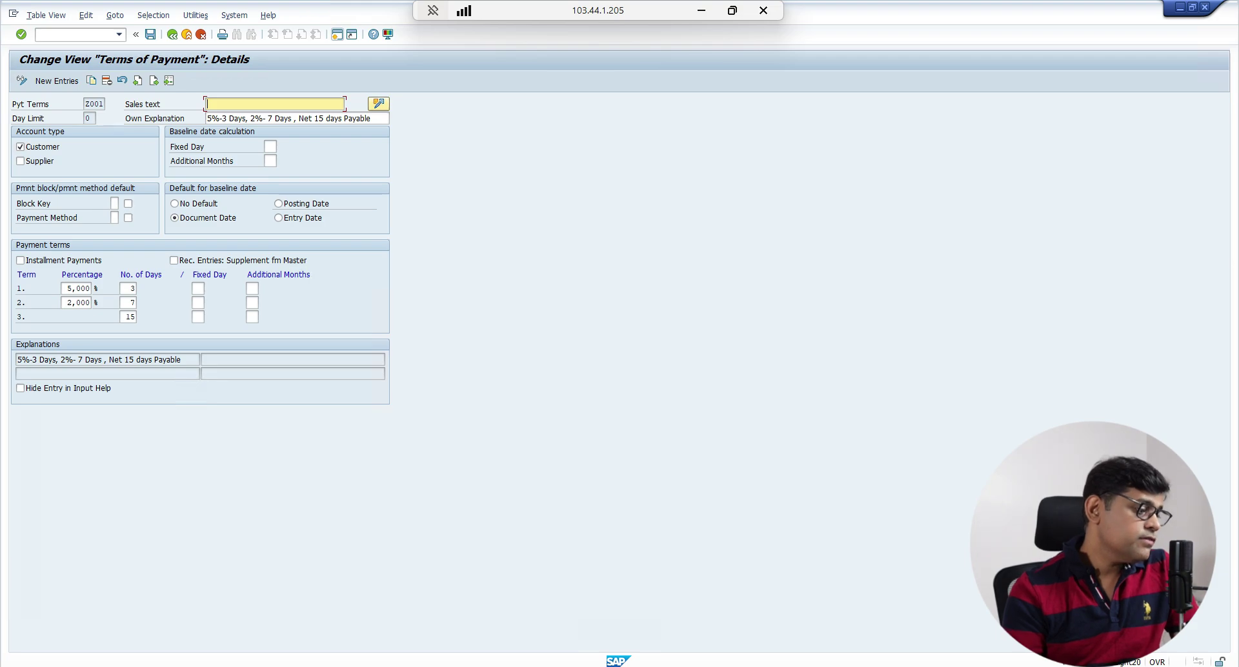
{"action": "key", "text": "alt+Tab"}
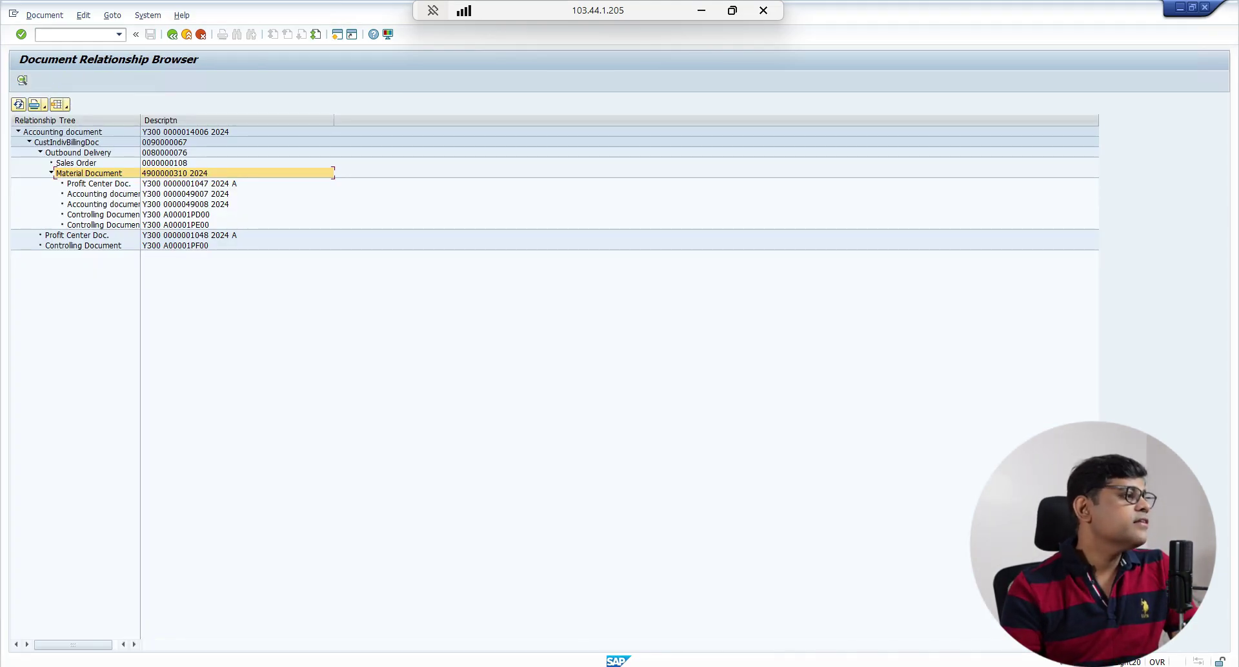
{"action": "key", "text": "alt+Tab"}
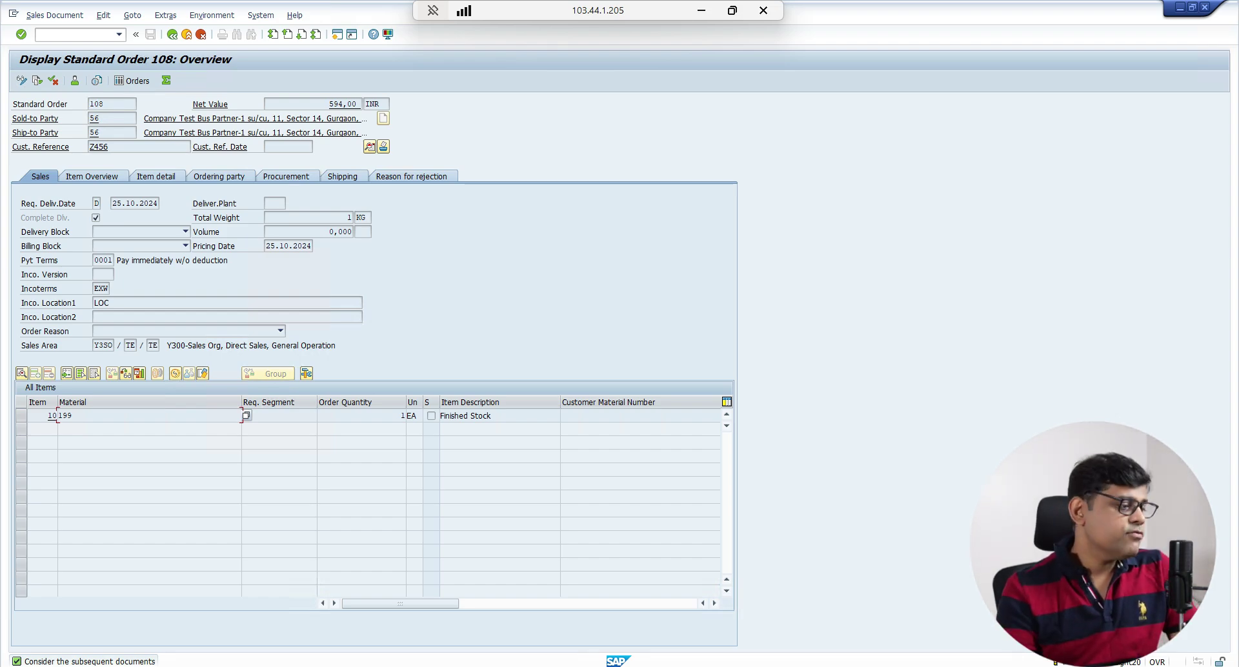
{"action": "key", "text": "alt+Tab"}
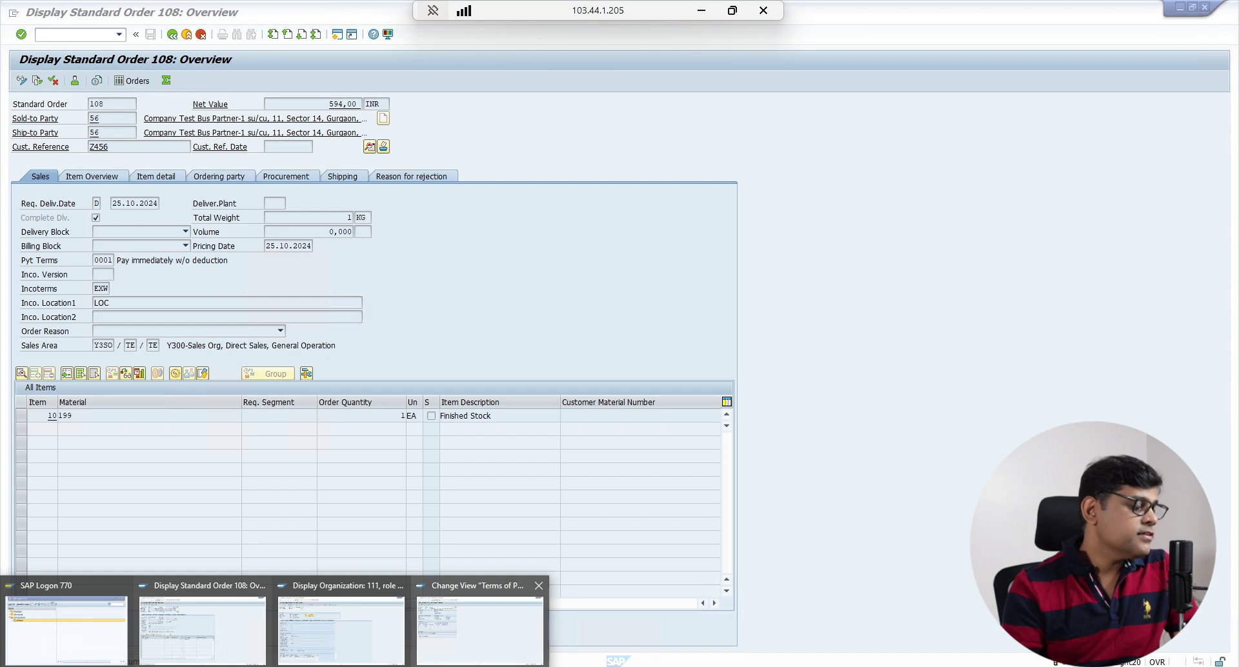
{"action": "key", "text": "alt+Tab"}
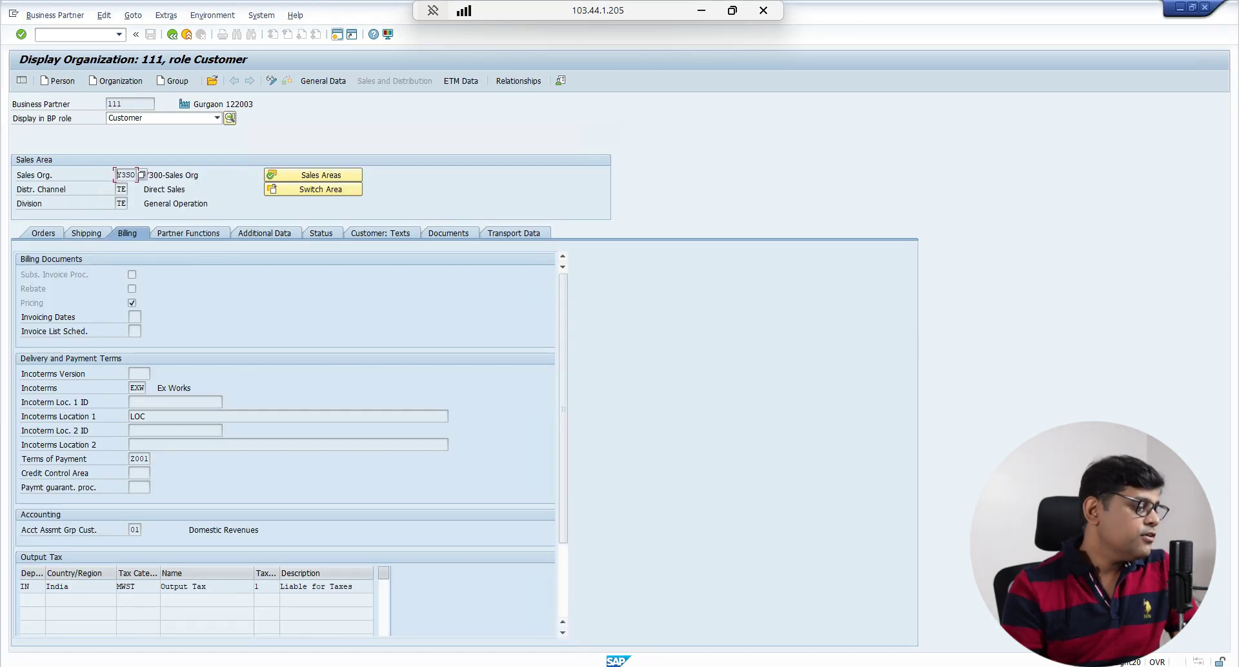
{"action": "key", "text": "alt+Tab"}
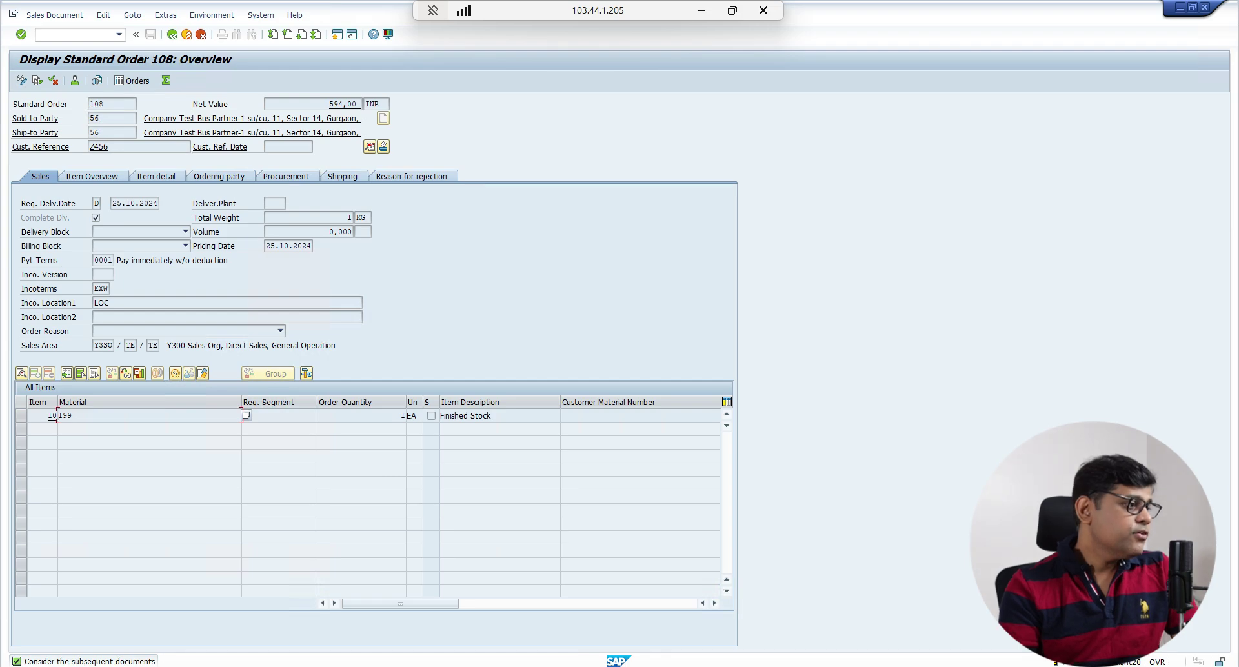
Leave the sales order display and cancel the invoice's billing document, saving the cancellation.
{"action": "left_click", "coordinate": [172, 33]}
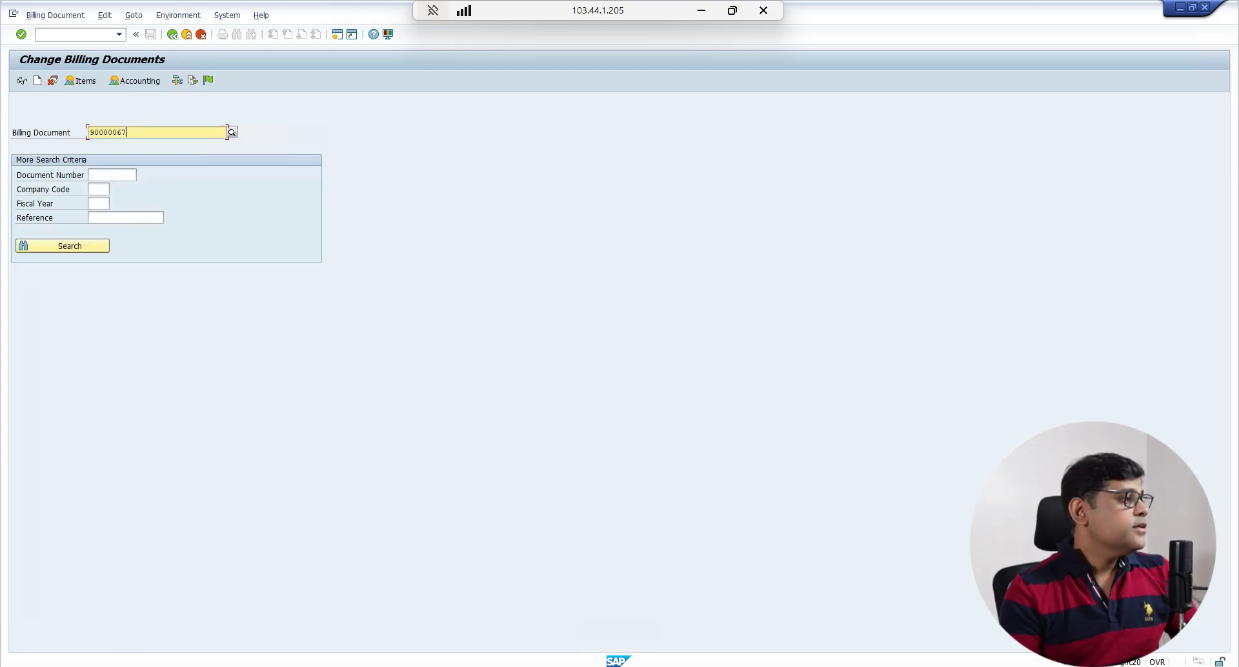
{"action": "key", "text": "alt+b"}
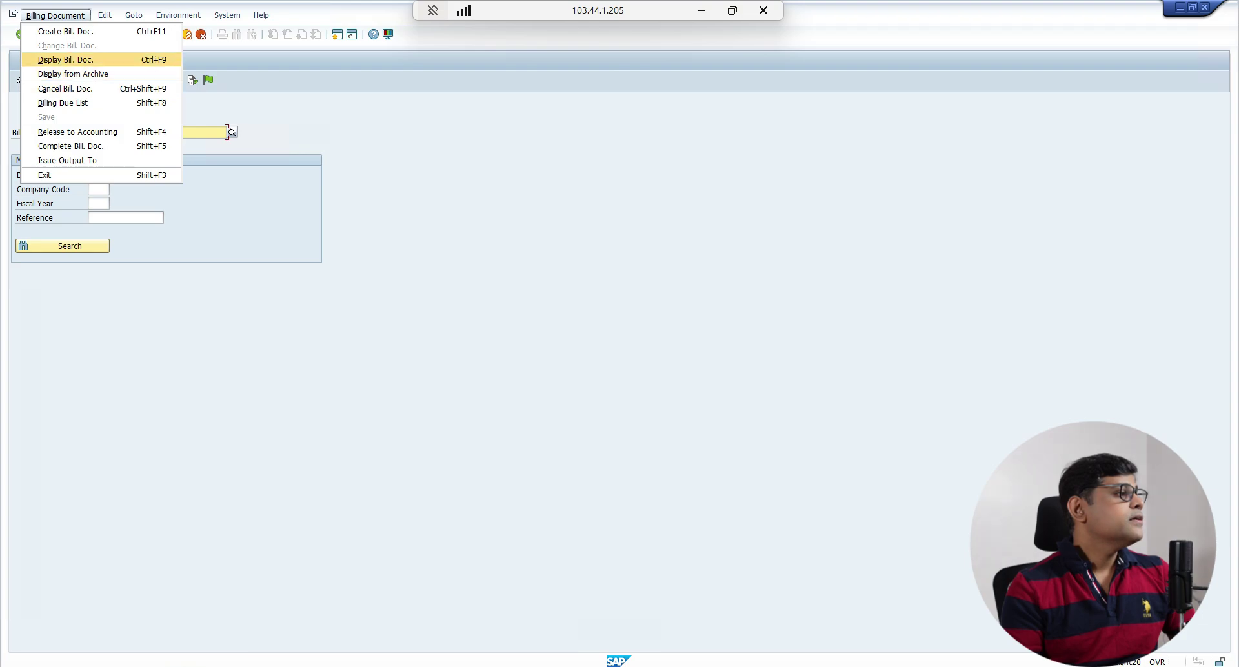
{"action": "key", "text": "Down"}
{"action": "key", "text": "Down"}
{"action": "key", "text": "Return"}
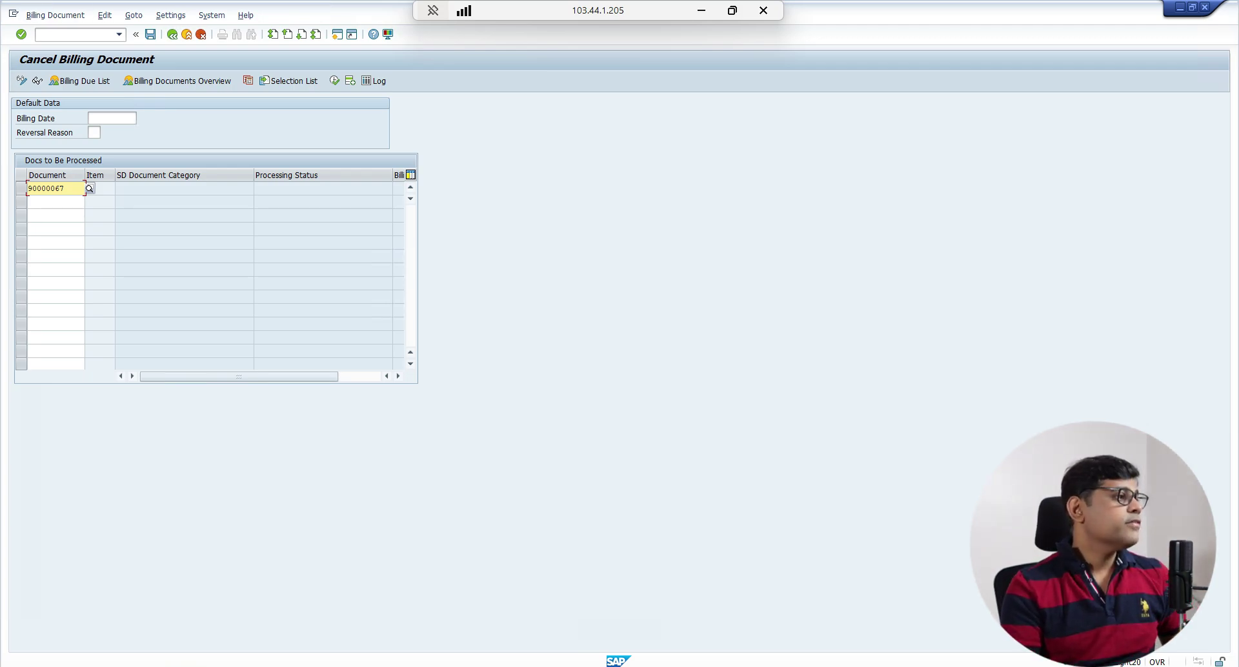
{"action": "left_click", "coordinate": [150, 34]}
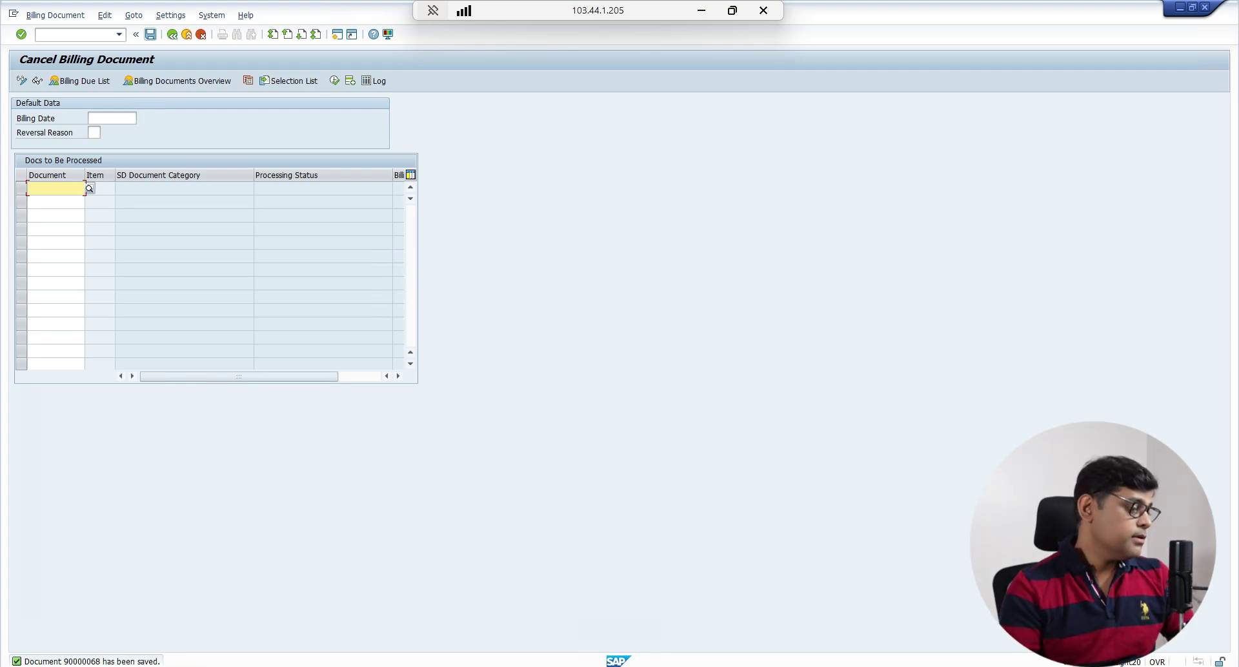
Switch to the free SAP Easy Access session and start the customer line item report with transaction FBL5N.
{"action": "mouse_move", "coordinate": [276, 665]}
{"action": "left_click", "coordinate": [262, 586]}
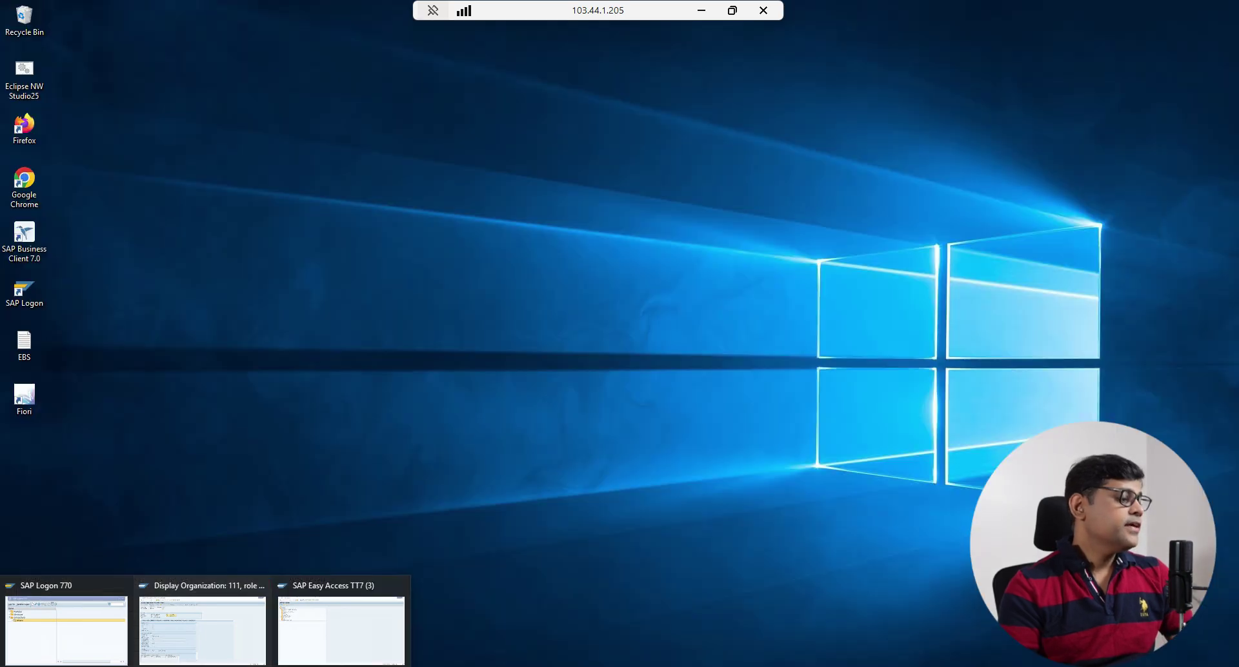
{"action": "left_click", "coordinate": [341, 630]}
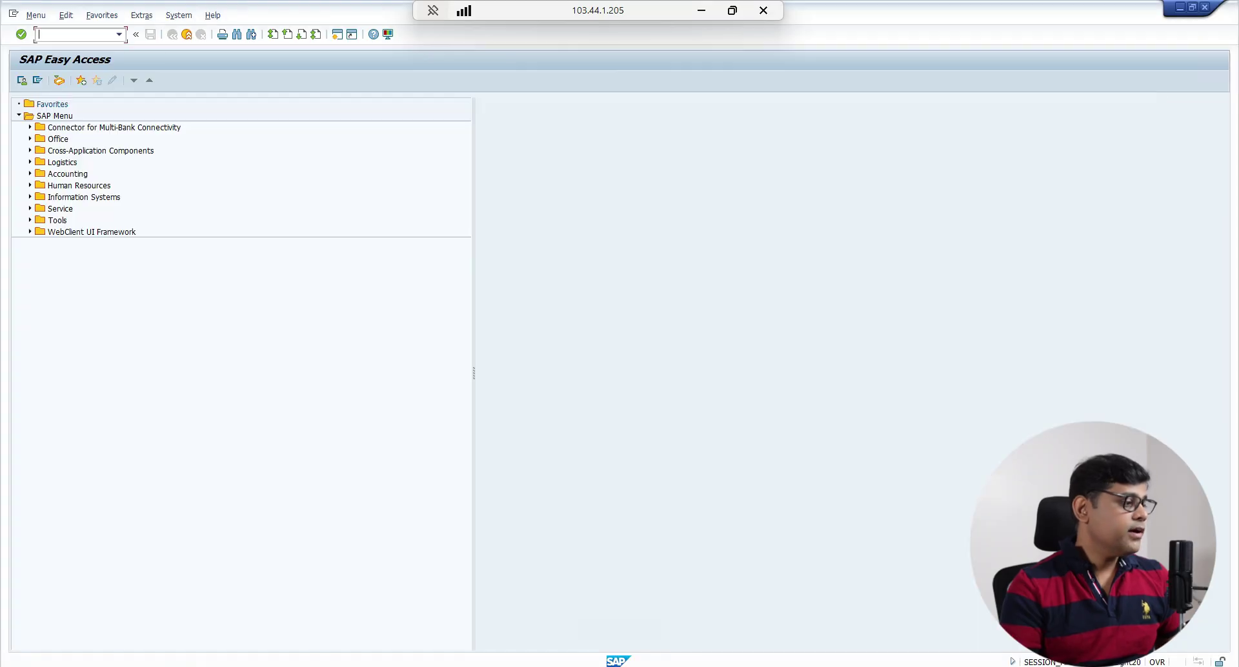
{"action": "type", "text": "fb"}
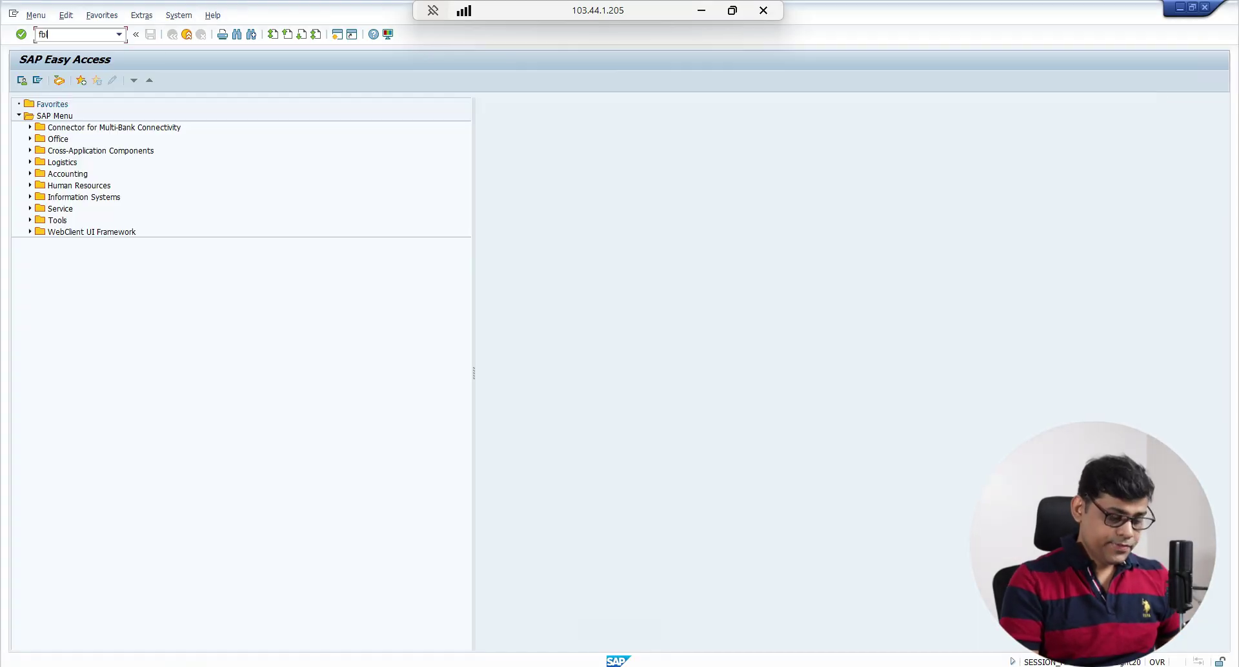
{"action": "type", "text": "l5n"}
{"action": "key", "text": "Return"}
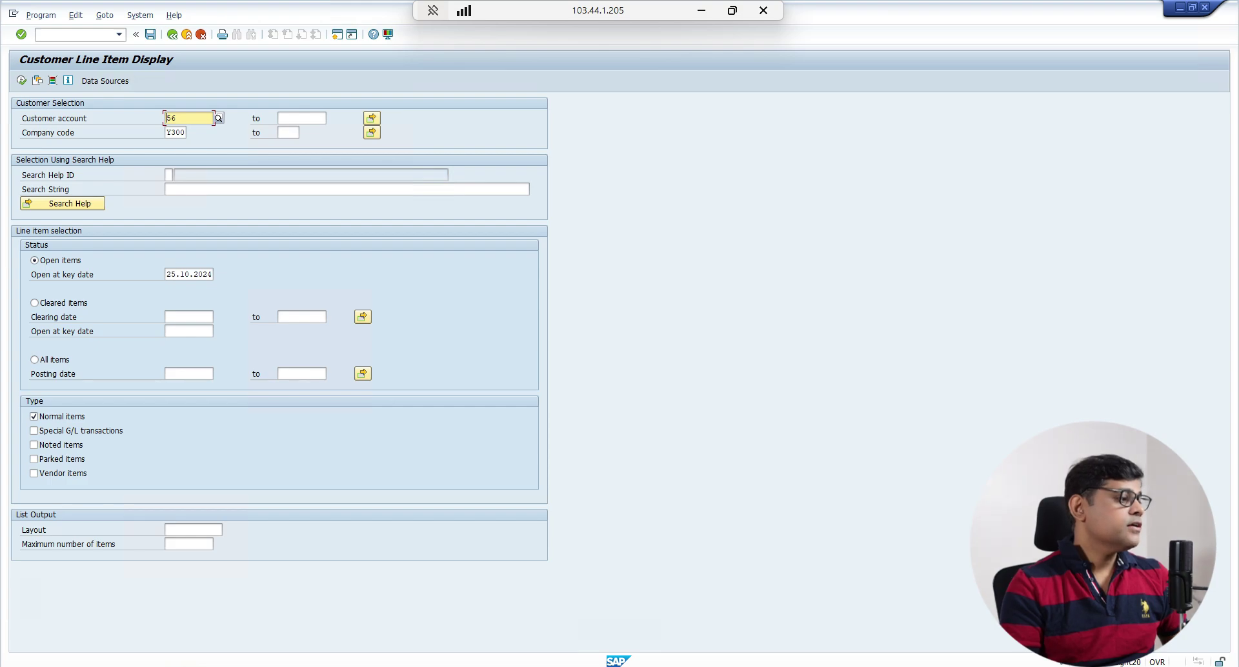
Display all items for the customer with posting dates from 25.10.2024 to 25.10.2024 and examine the reversal entry.
{"action": "left_click", "coordinate": [34, 359]}
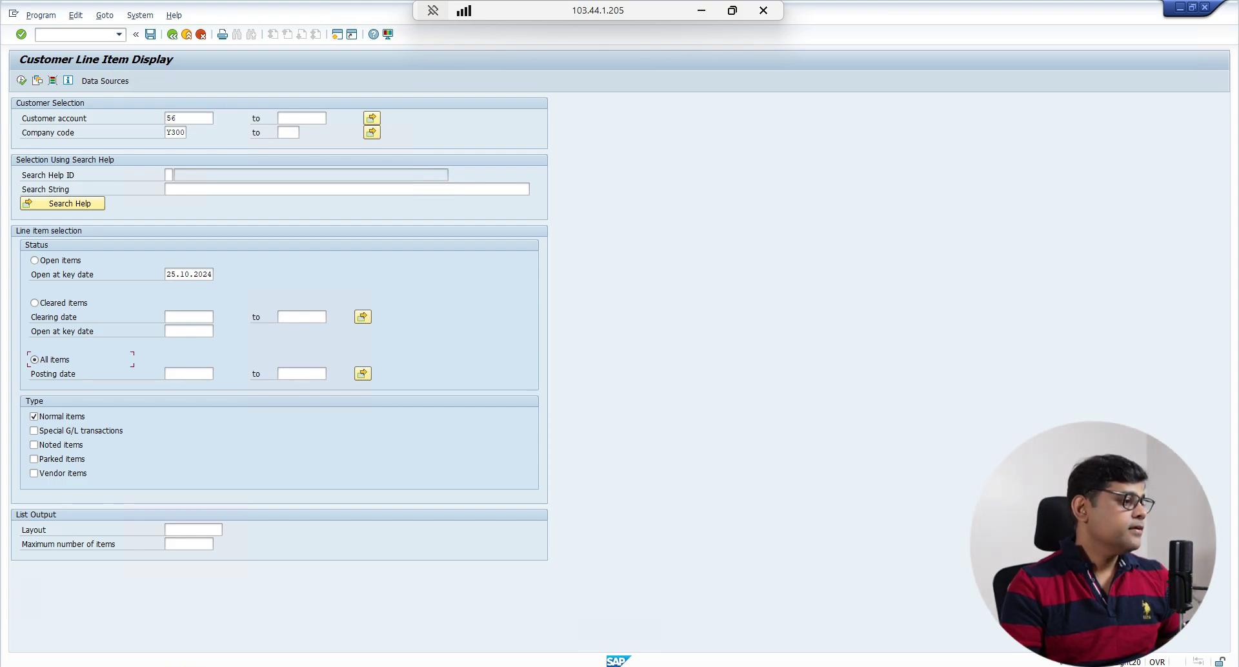
{"action": "key", "text": "F4"}
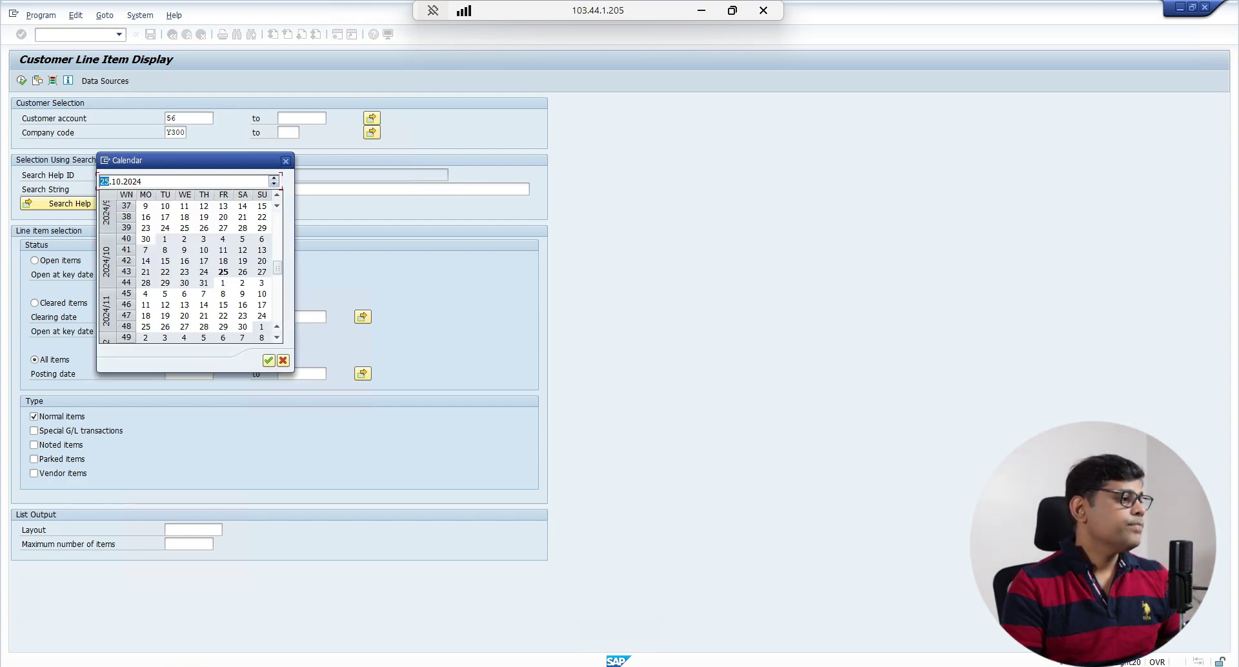
{"action": "double_click", "coordinate": [223, 271]}
{"action": "left_click", "coordinate": [302, 374]}
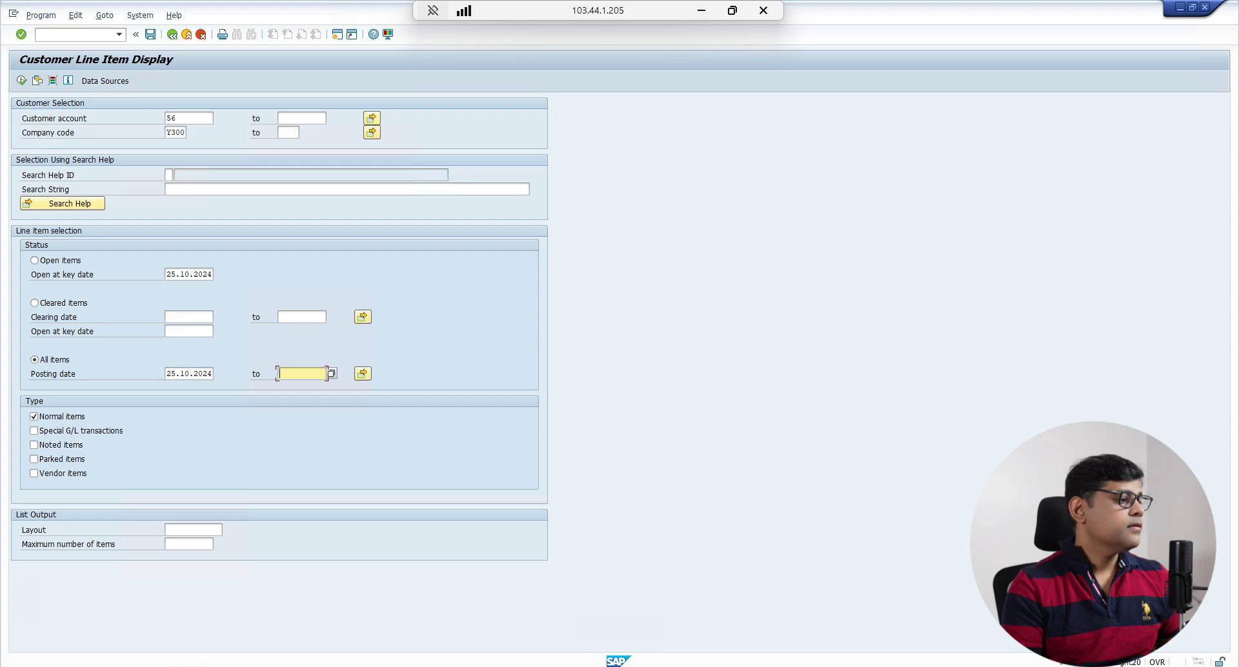
{"action": "key", "text": "F4"}
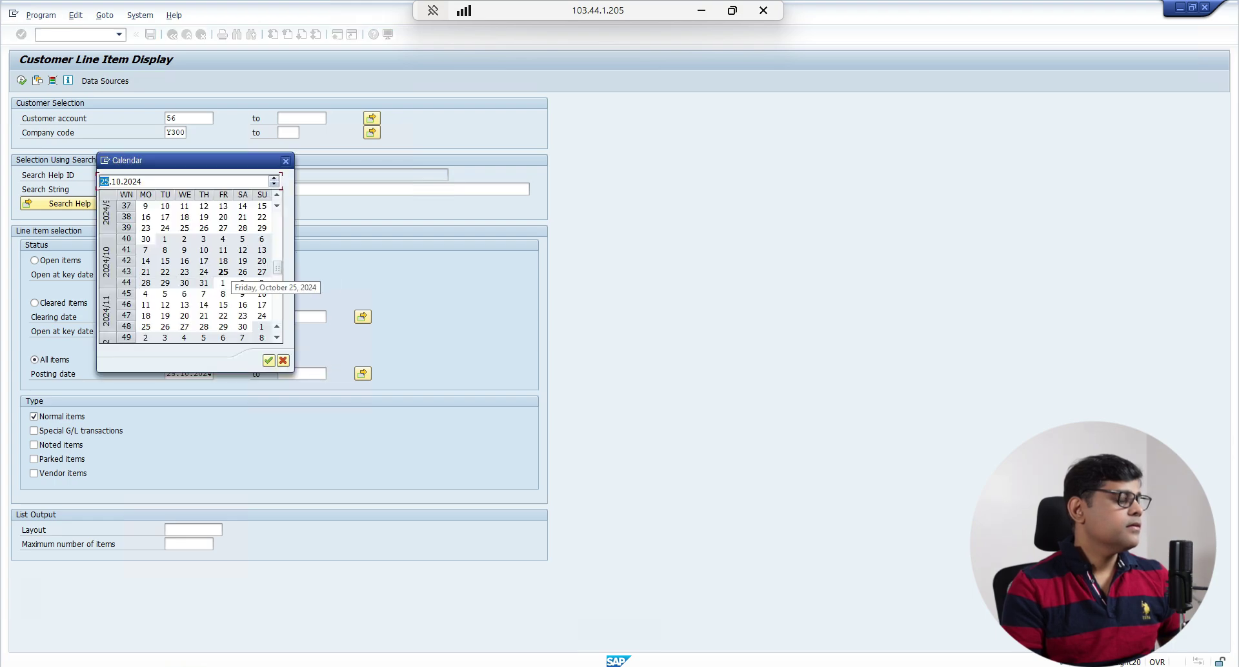
{"action": "double_click", "coordinate": [224, 271]}
{"action": "left_click", "coordinate": [21, 80]}
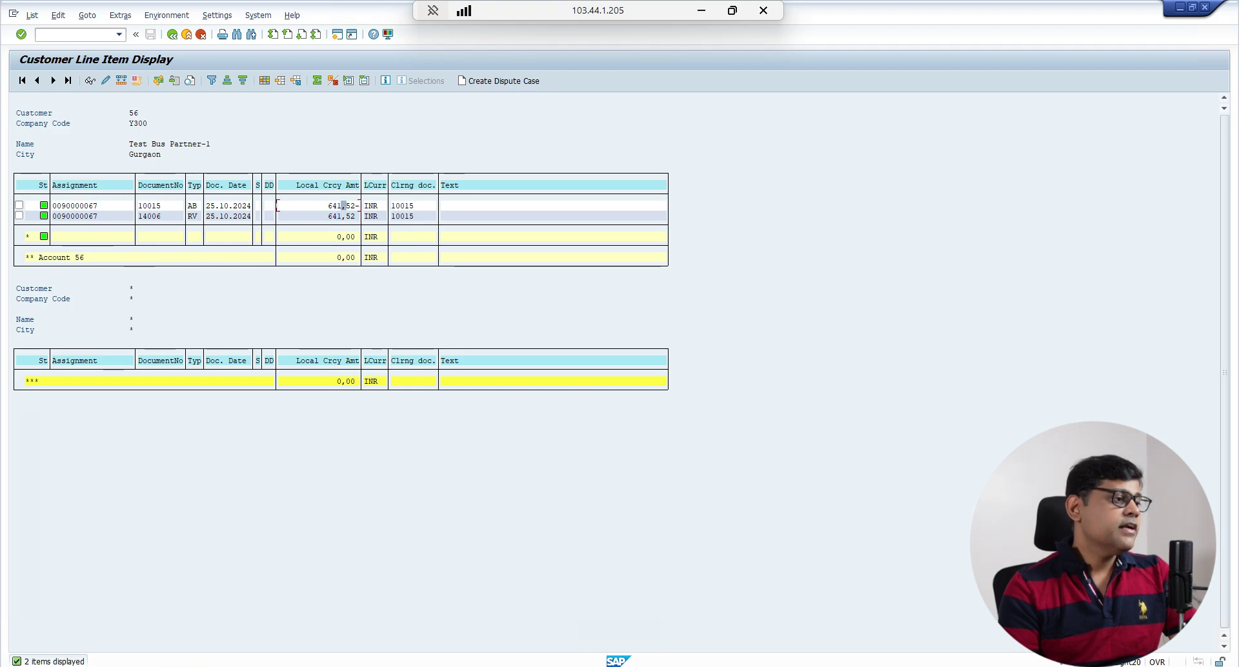
{"action": "left_click", "coordinate": [343, 205]}
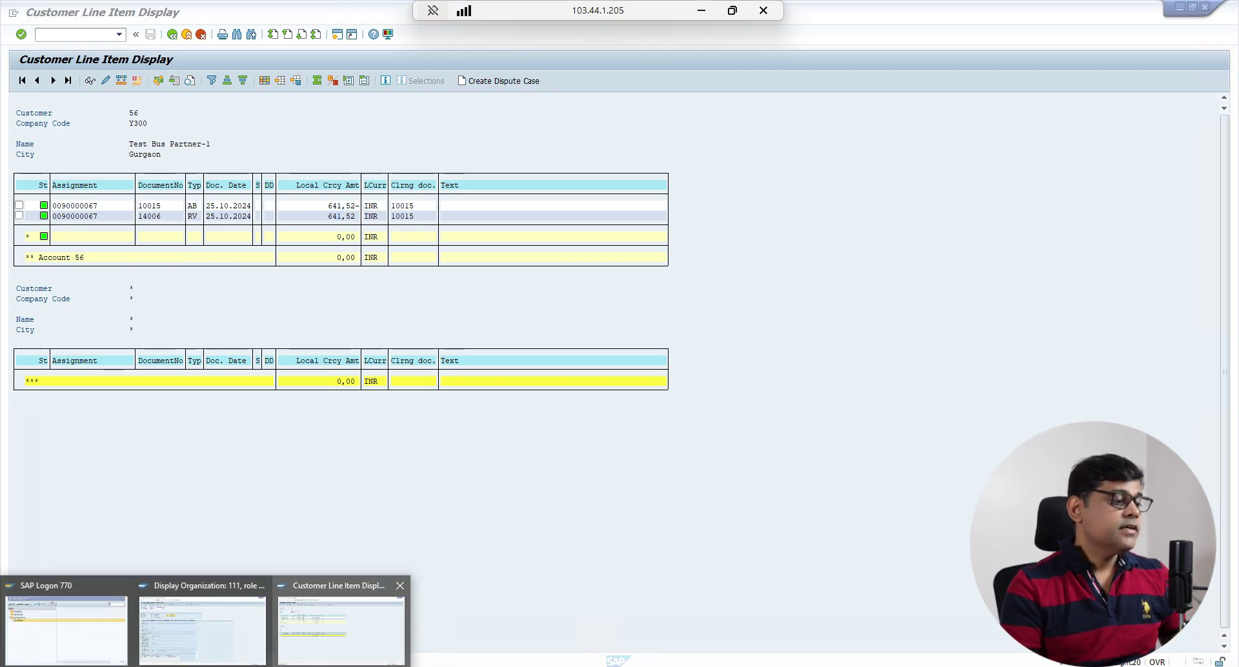
Leave the line item report and open the existing sales order for changes with transaction VA02.
{"action": "left_click", "coordinate": [339, 620]}
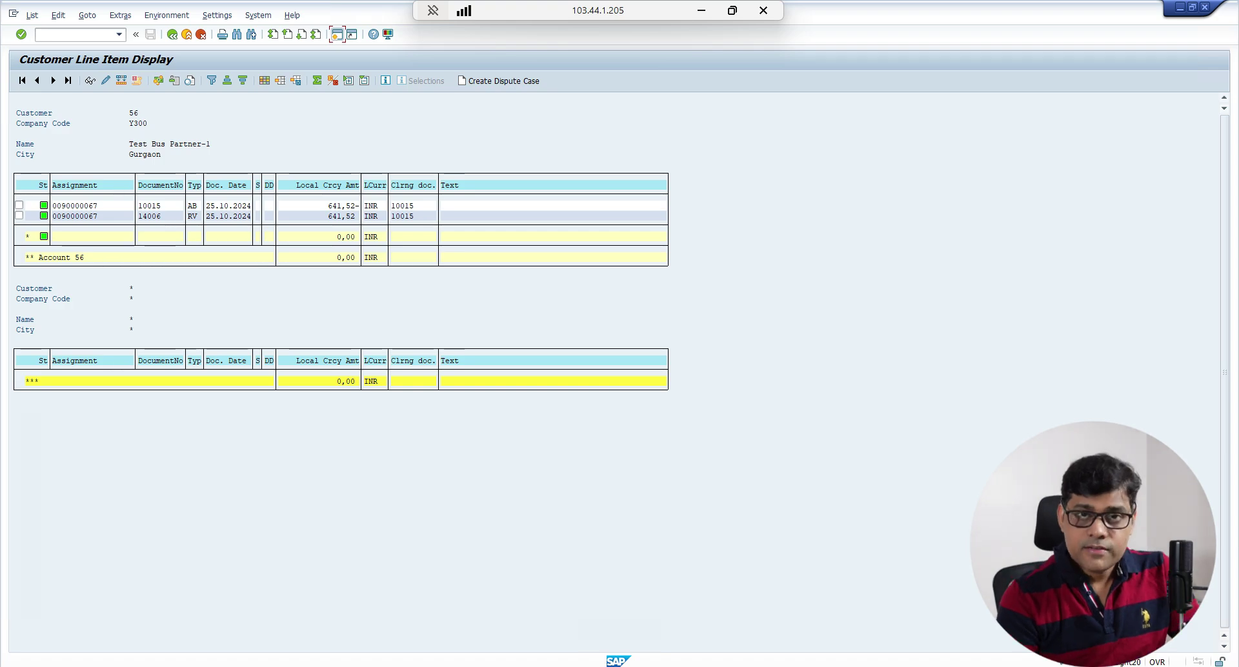
{"action": "key", "text": "shift+F3"}
{"action": "type", "text": "va02"}
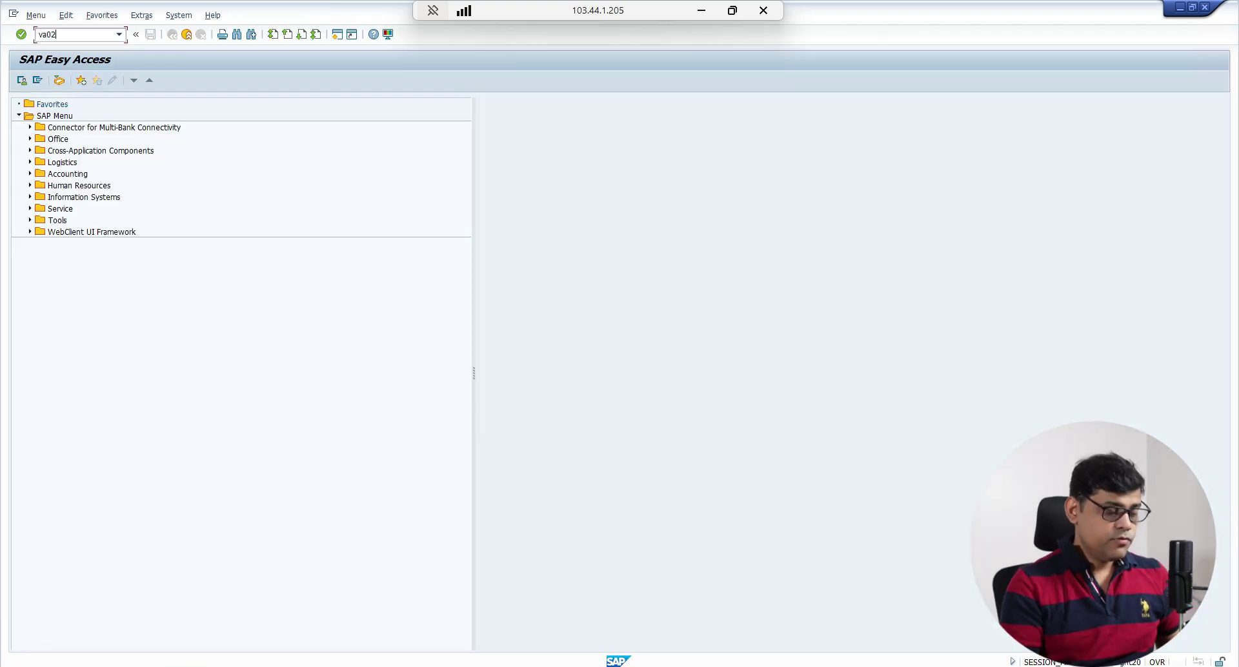
{"action": "key", "text": "Return"}
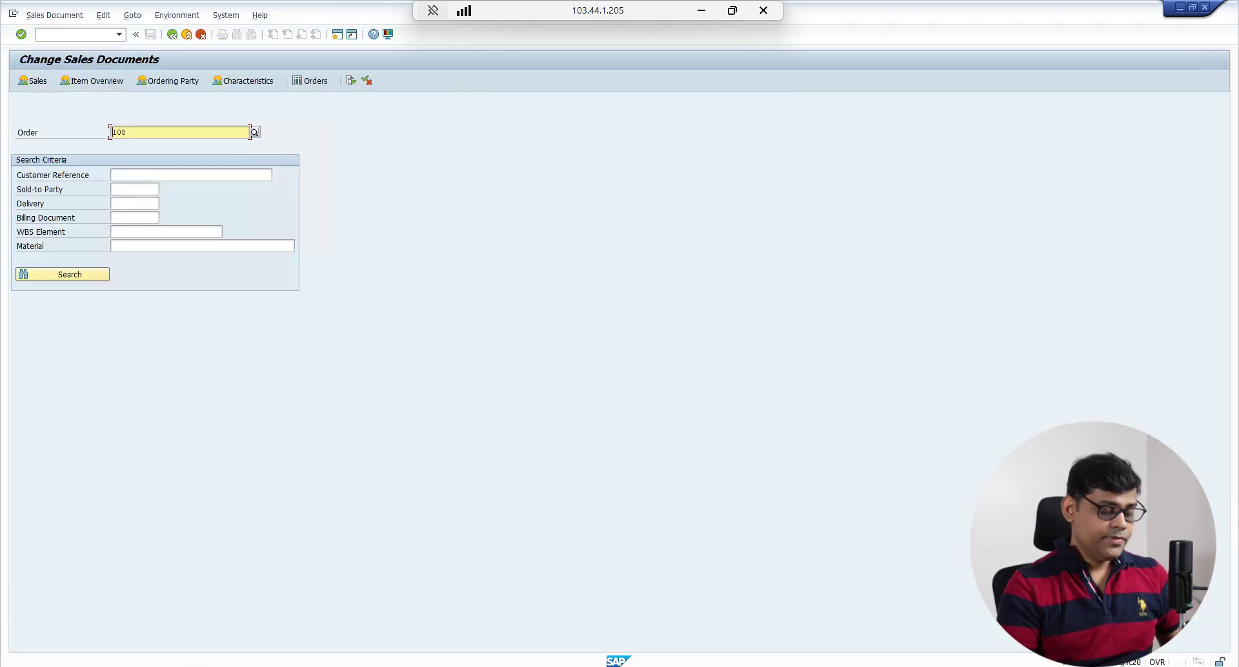
{"action": "key", "text": "Return"}
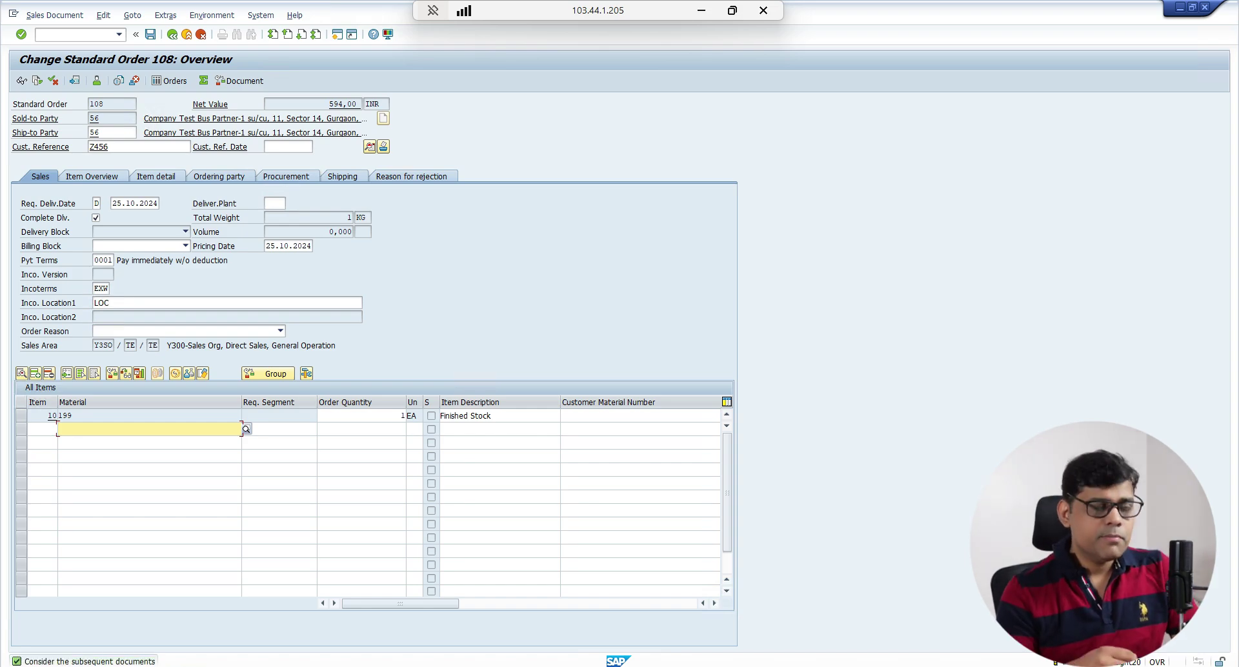
Change the sales order's payment terms to Z001 (5%-3 Days, 2%-7 Days, Net 15 days Payable) and save the order.
{"action": "left_click", "coordinate": [104, 260]}
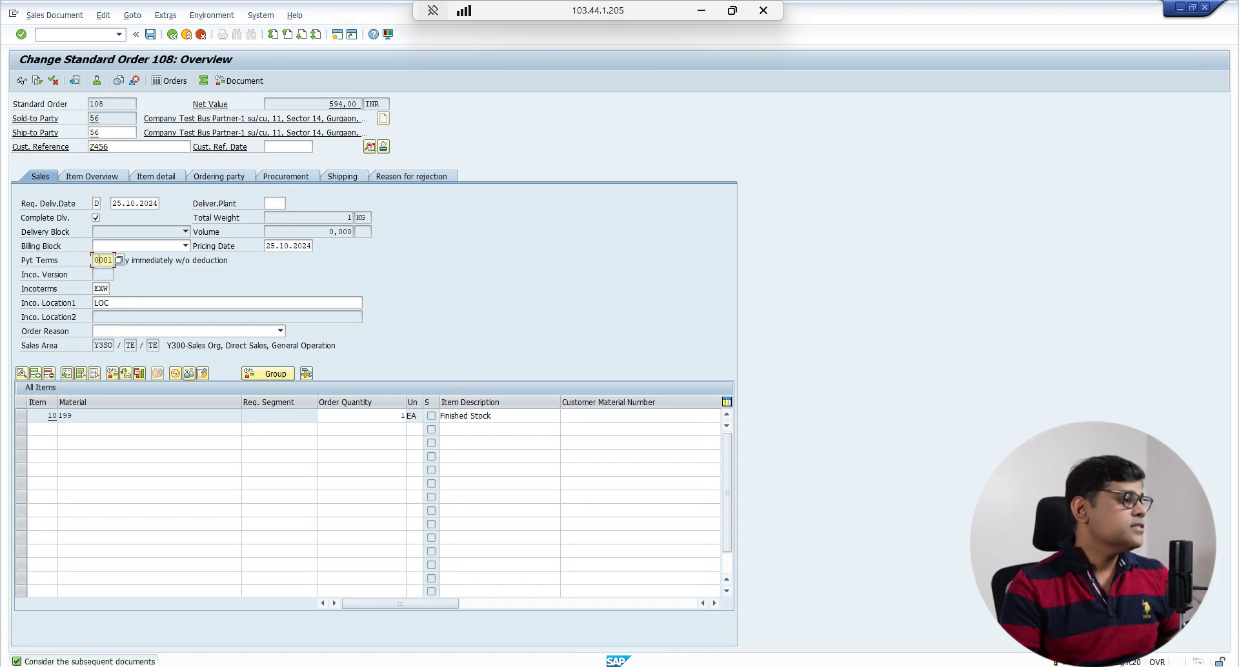
{"action": "key", "text": "F4"}
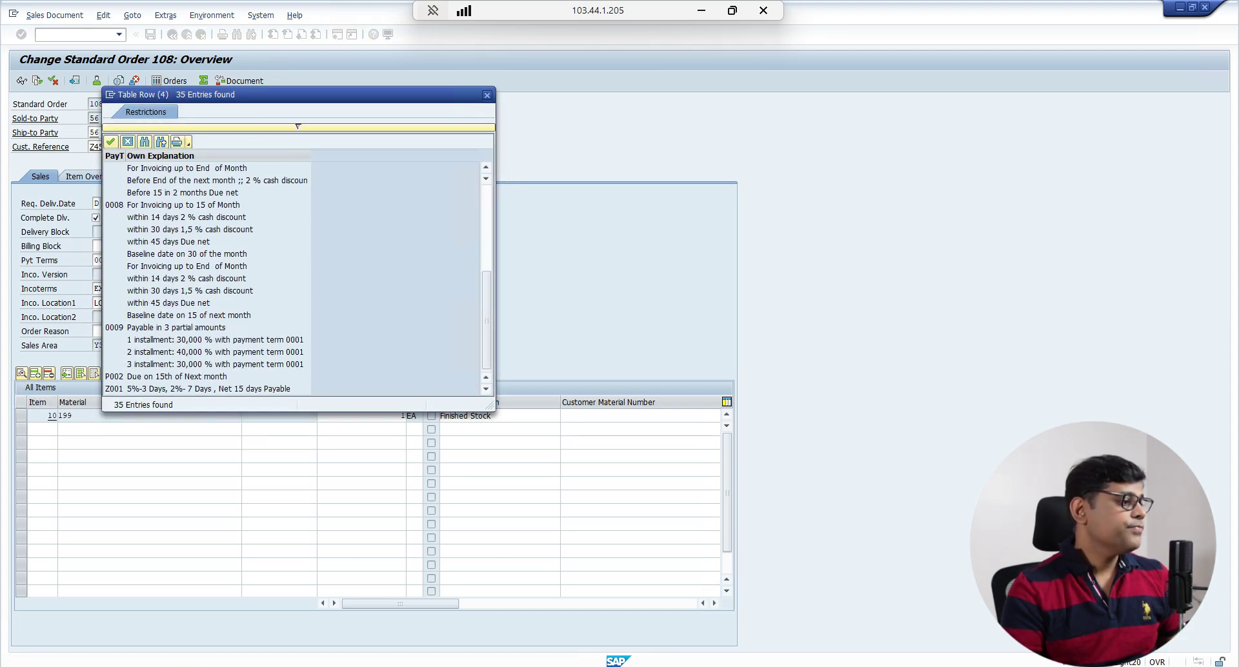
{"action": "double_click", "coordinate": [137, 389]}
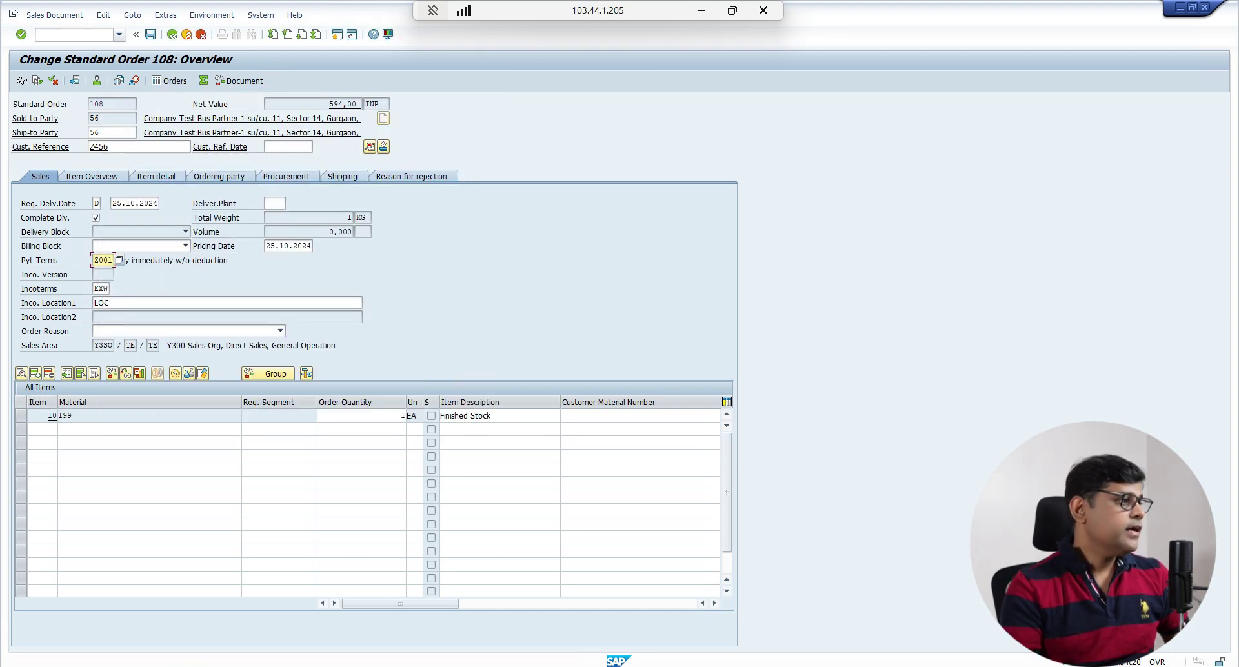
{"action": "left_click", "coordinate": [170, 81]}
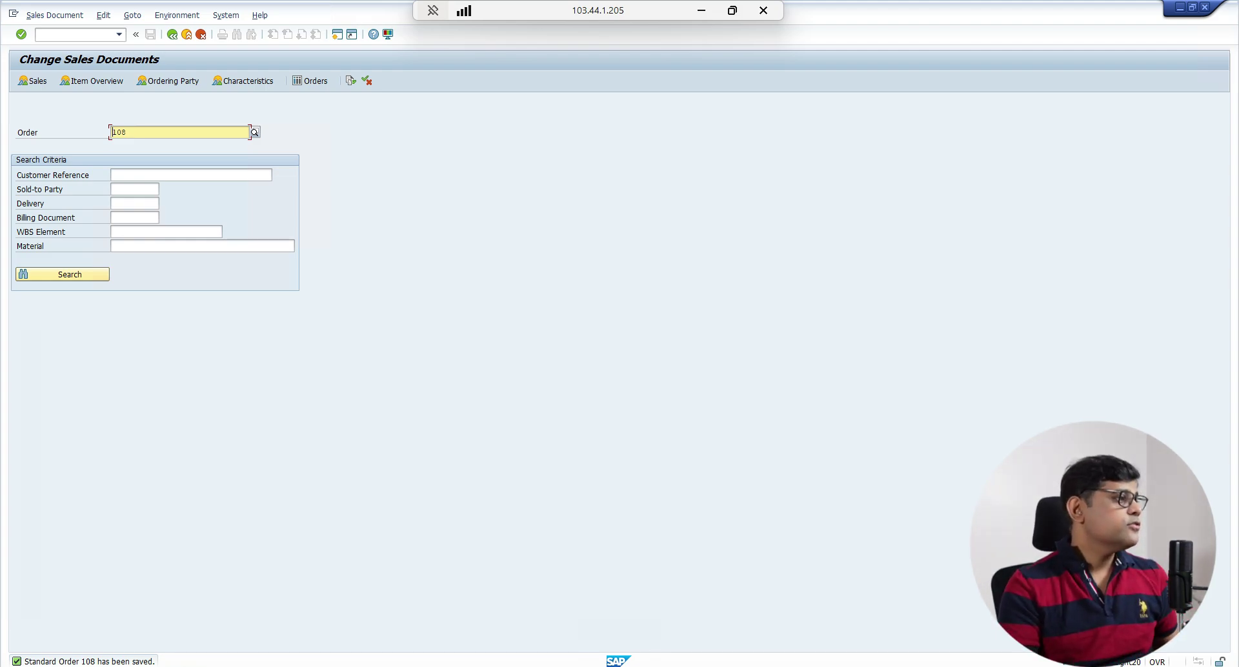
Leave the sales order change transaction and start creating a billing document with transaction VF01.
{"action": "key", "text": "F3"}
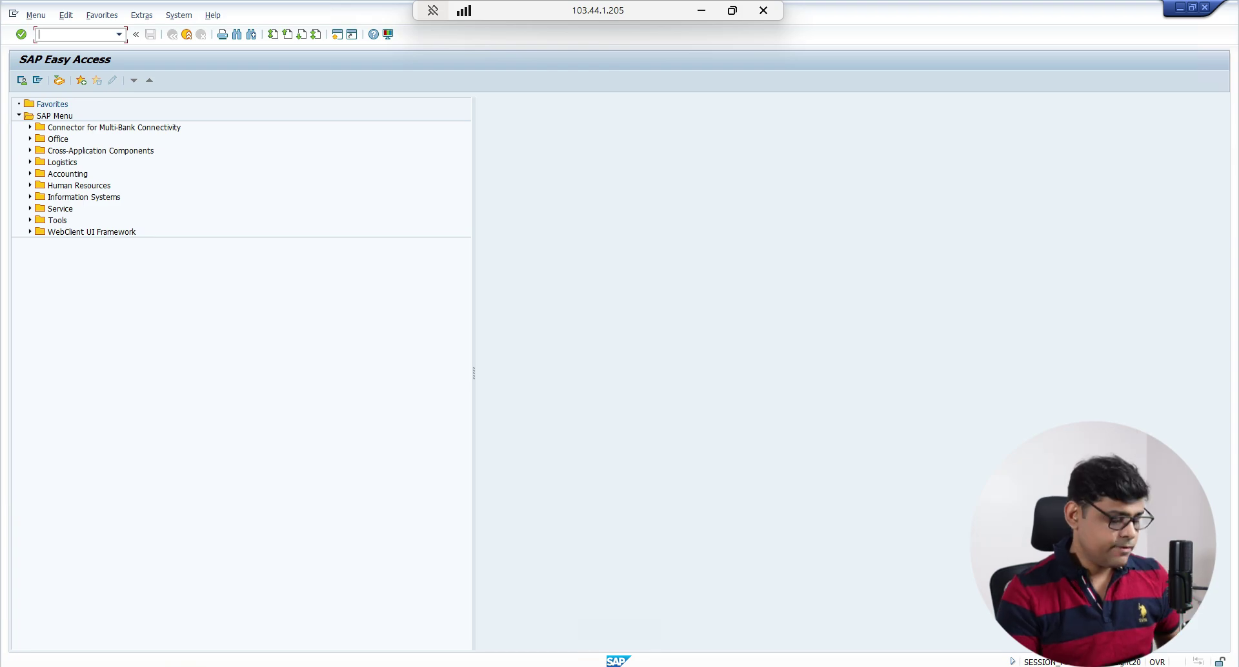
{"action": "type", "text": "01"}
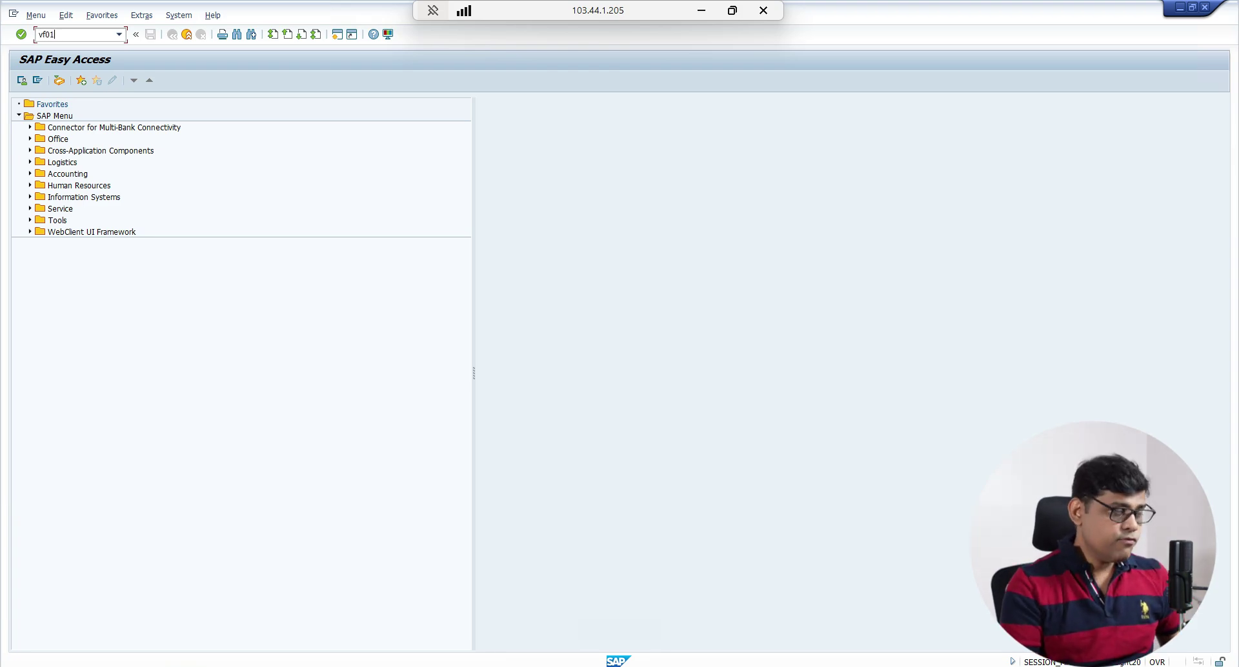
{"action": "key", "text": "Return"}
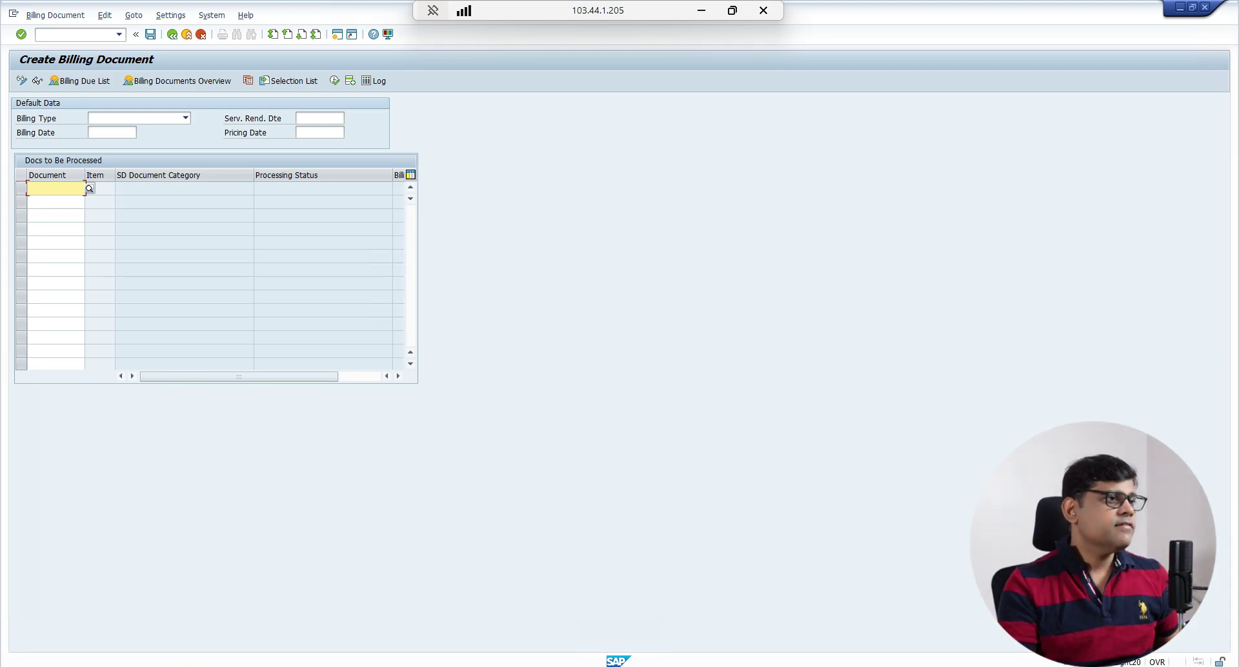
Check the delivery number in the chq-scenario.txt notes, choose that billing-relevant delivery dated 25.10.2024 in SAP and save its billing document.
{"action": "key", "text": "alt+Tab"}
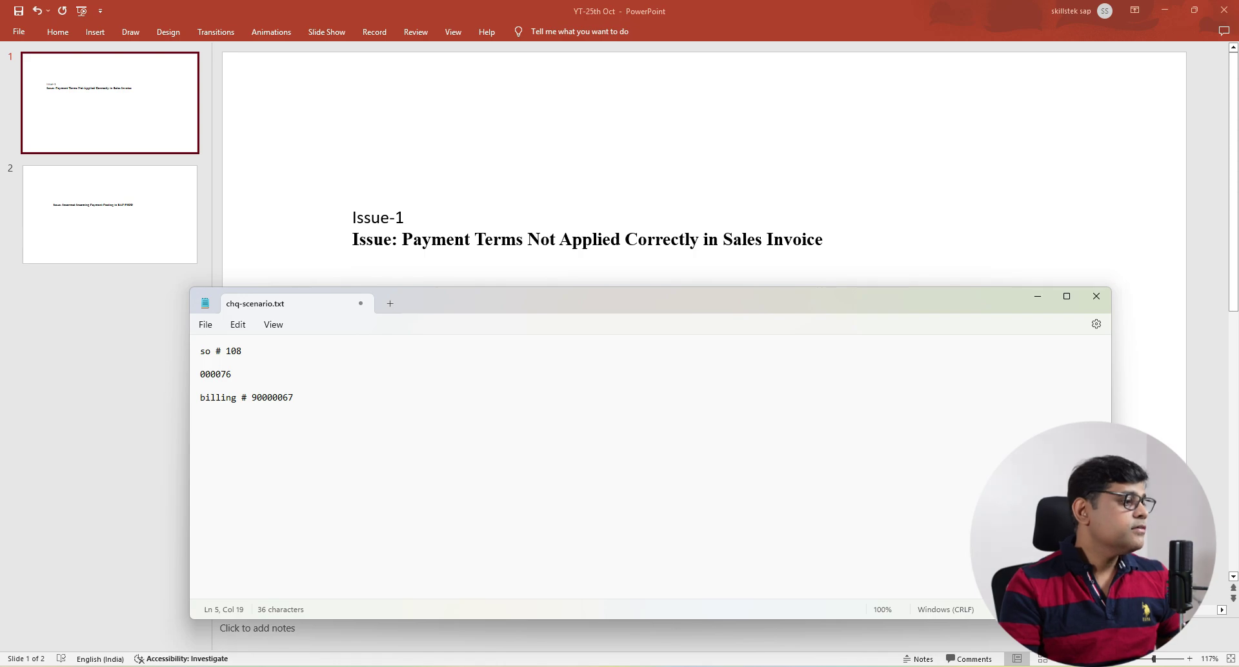
{"action": "triple_click", "coordinate": [216, 374]}
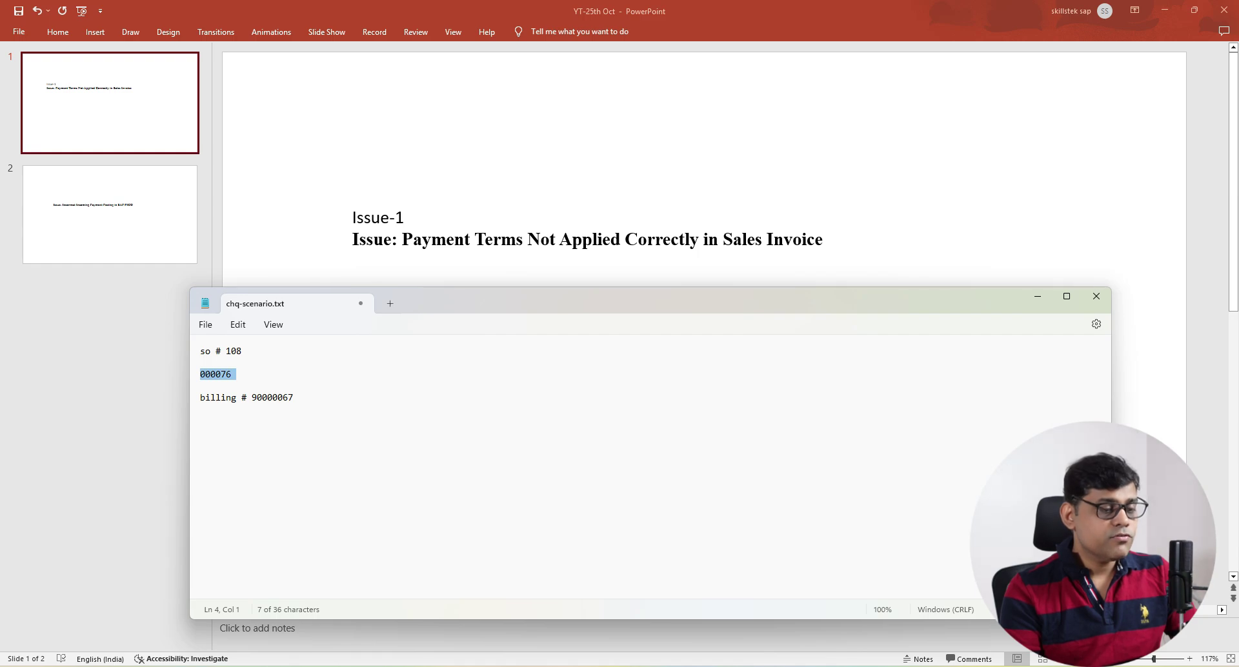
{"action": "key", "text": "alt+Tab"}
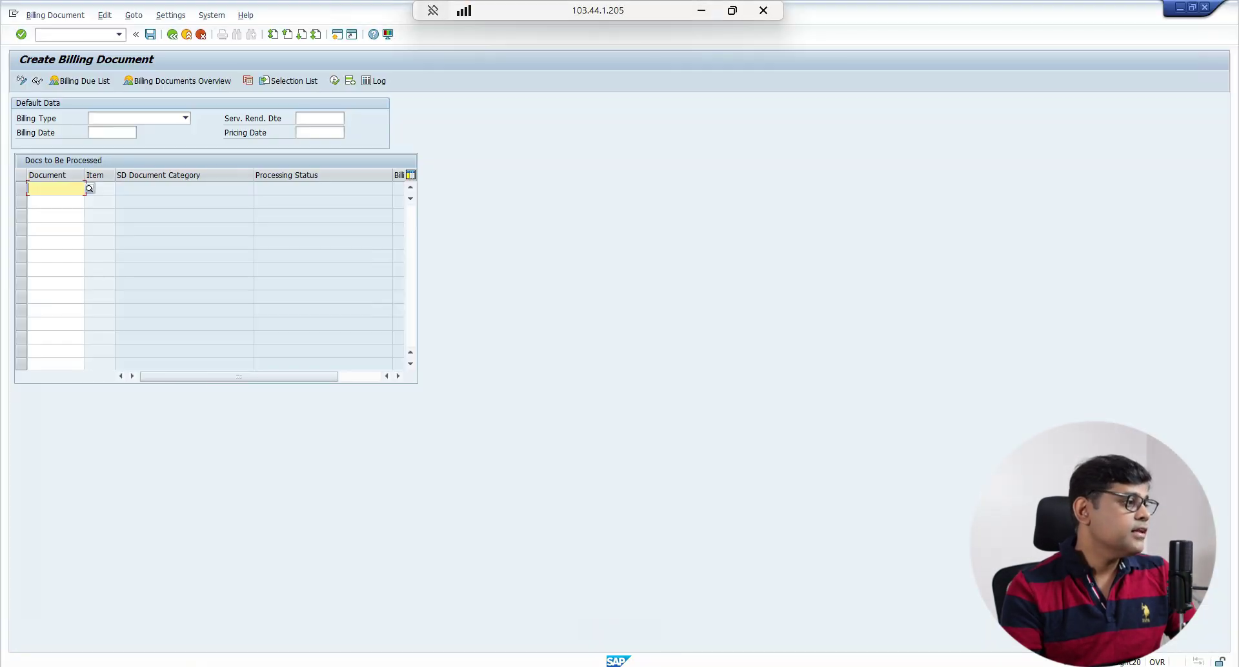
{"action": "key", "text": "F4"}
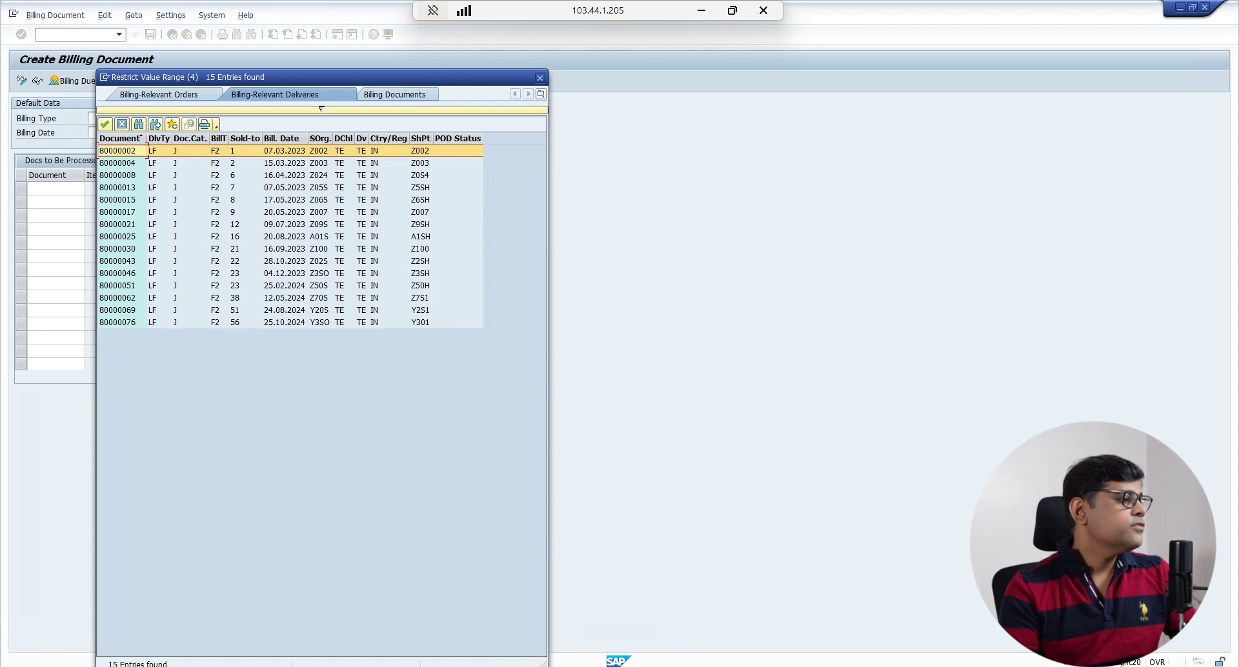
{"action": "left_click", "coordinate": [117, 322]}
{"action": "key", "text": "Return"}
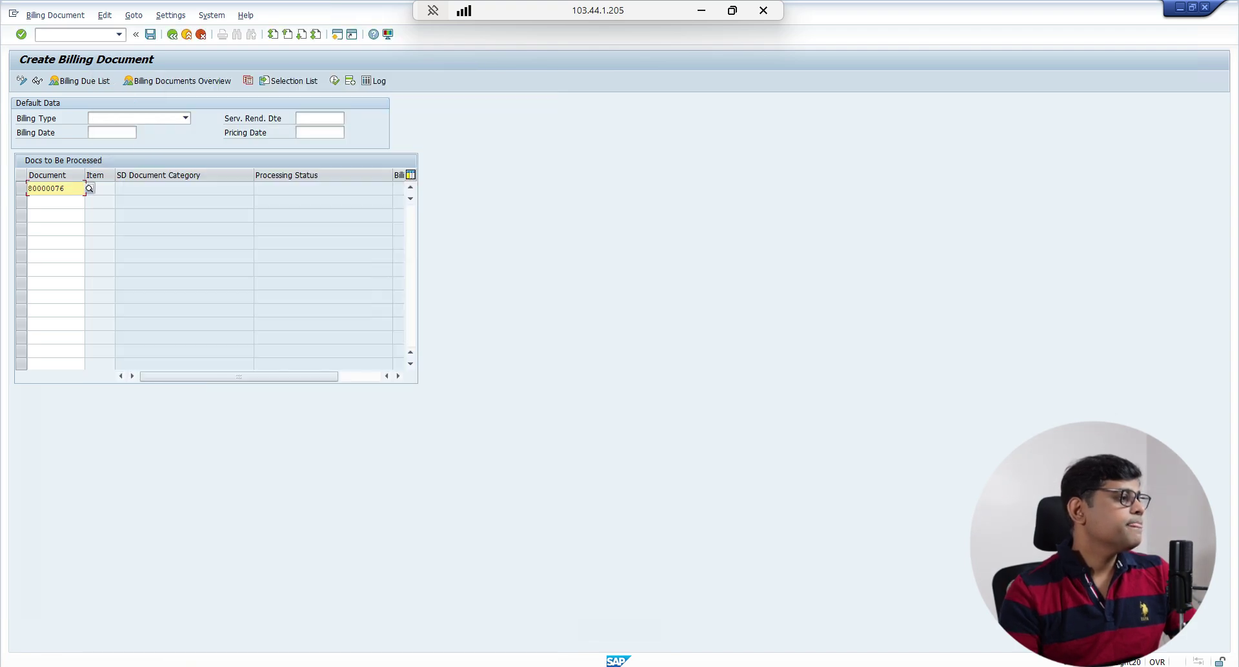
{"action": "left_click", "coordinate": [150, 34]}
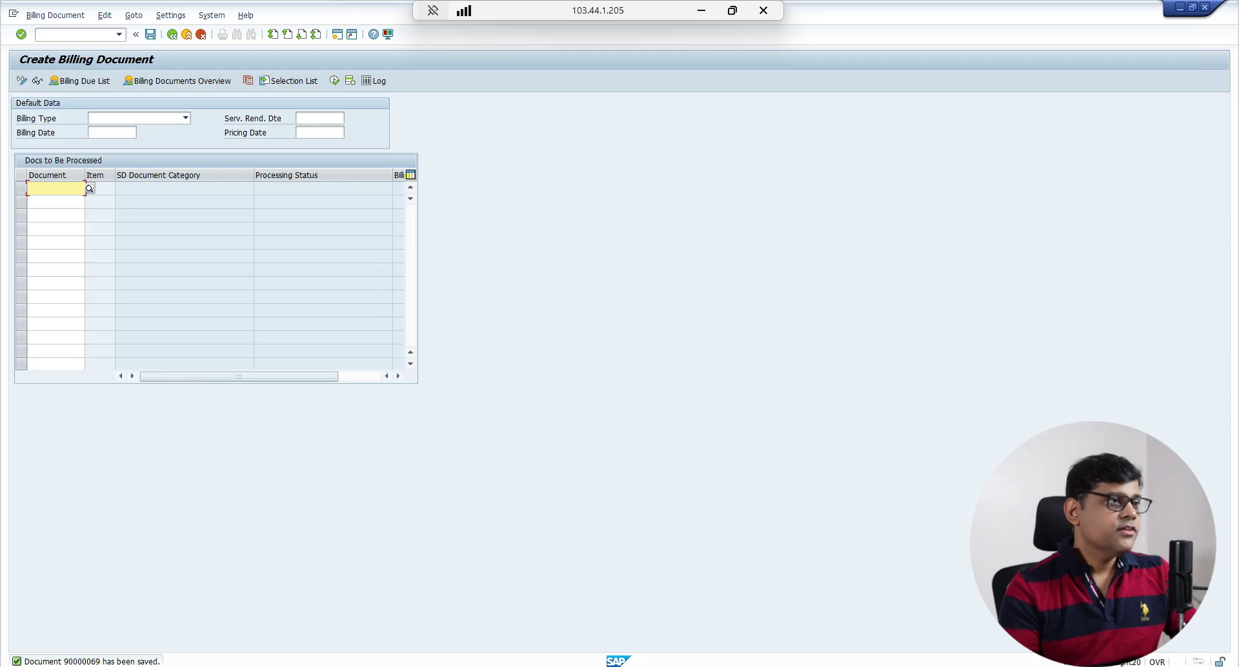
{"action": "key", "text": "alt+Tab"}
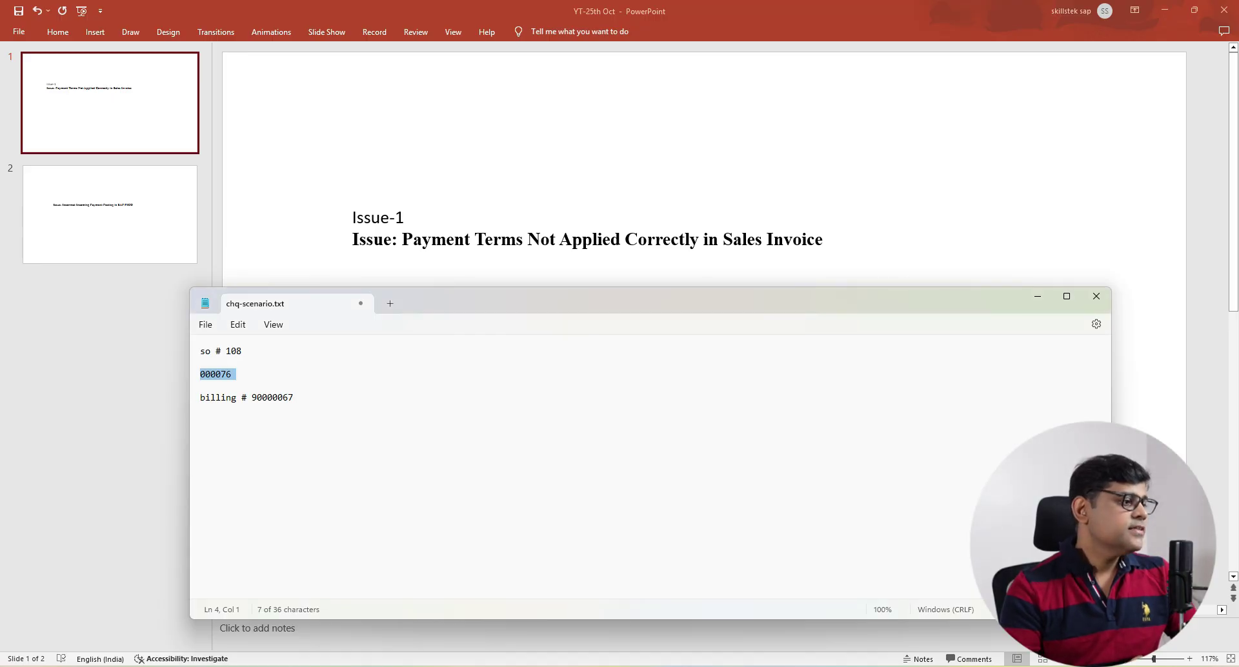
{"action": "left_click", "coordinate": [294, 398]}
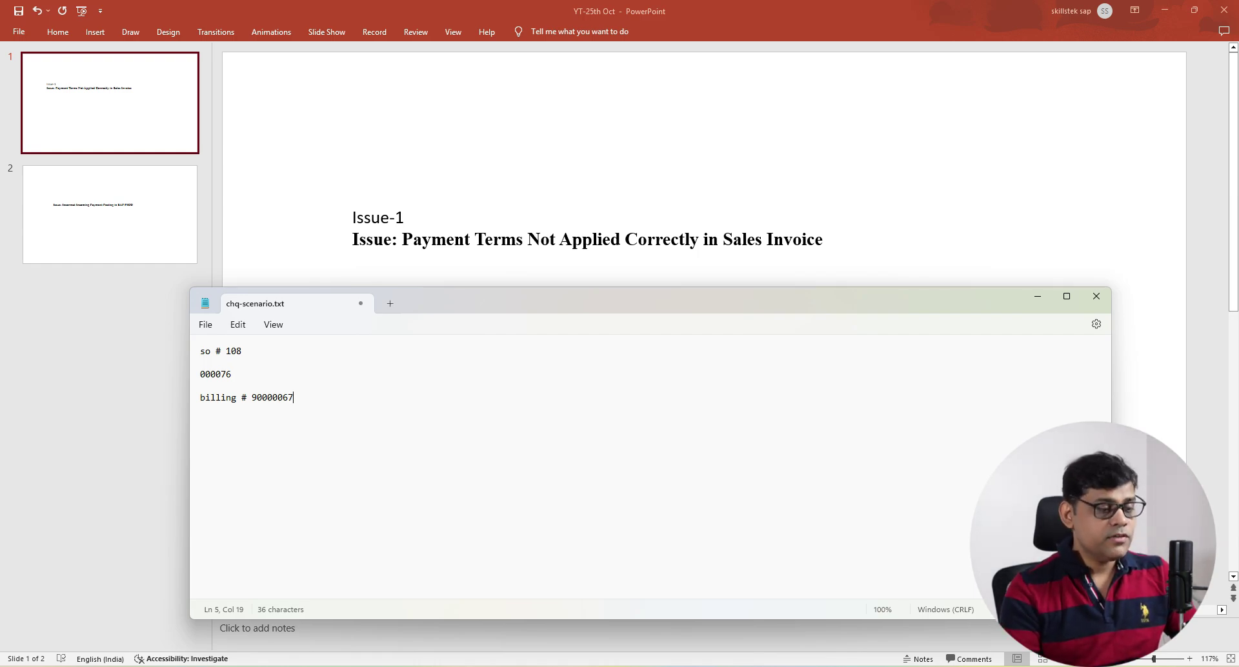
{"action": "key", "text": "alt+Tab"}
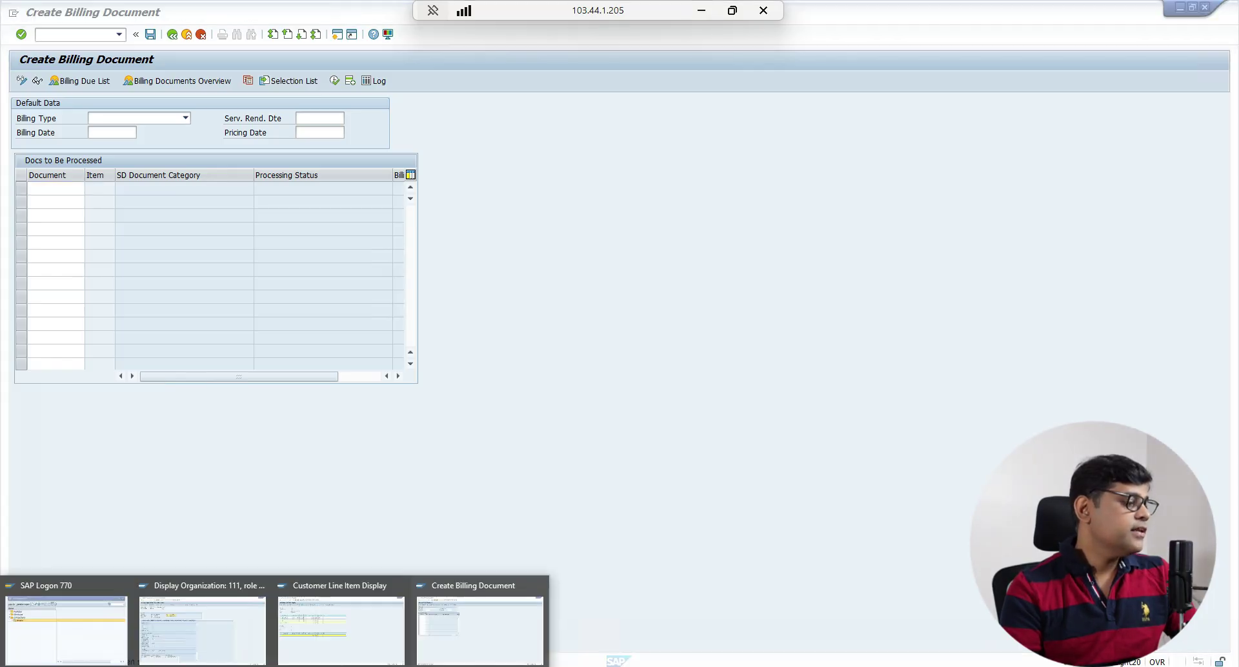
Switch to the SAP session with the customer line item report and refresh the list.
{"action": "left_click", "coordinate": [342, 620]}
{"action": "left_click", "coordinate": [32, 15]}
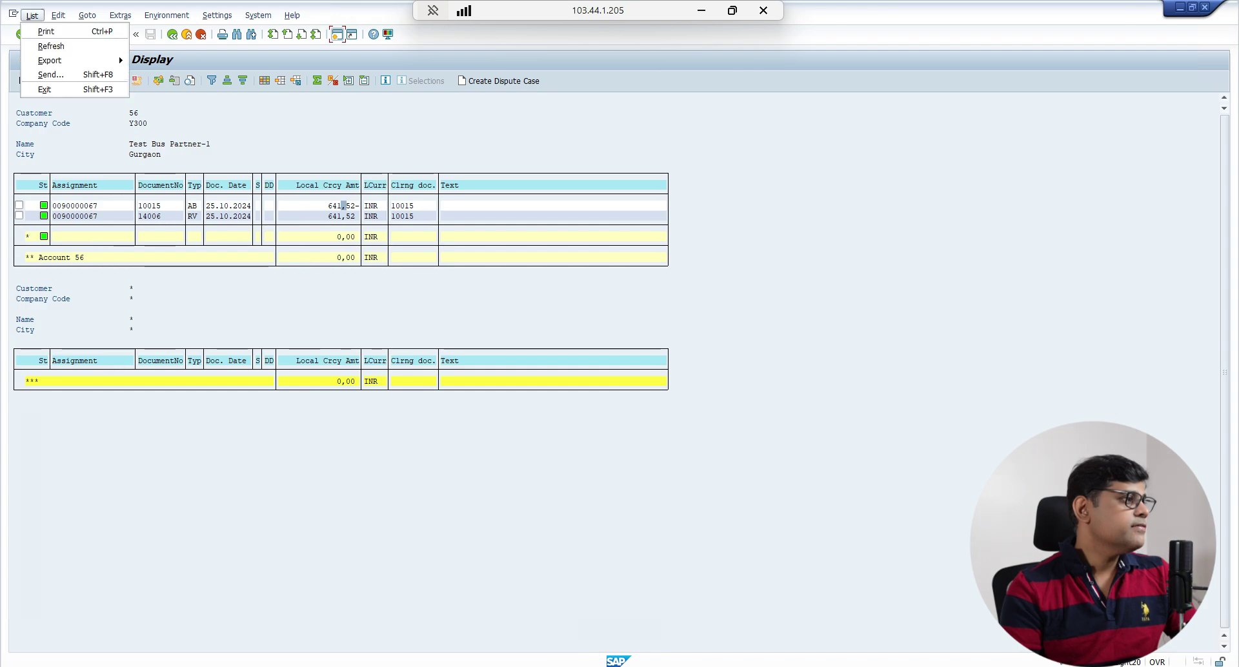
{"action": "left_click", "coordinate": [29, 48]}
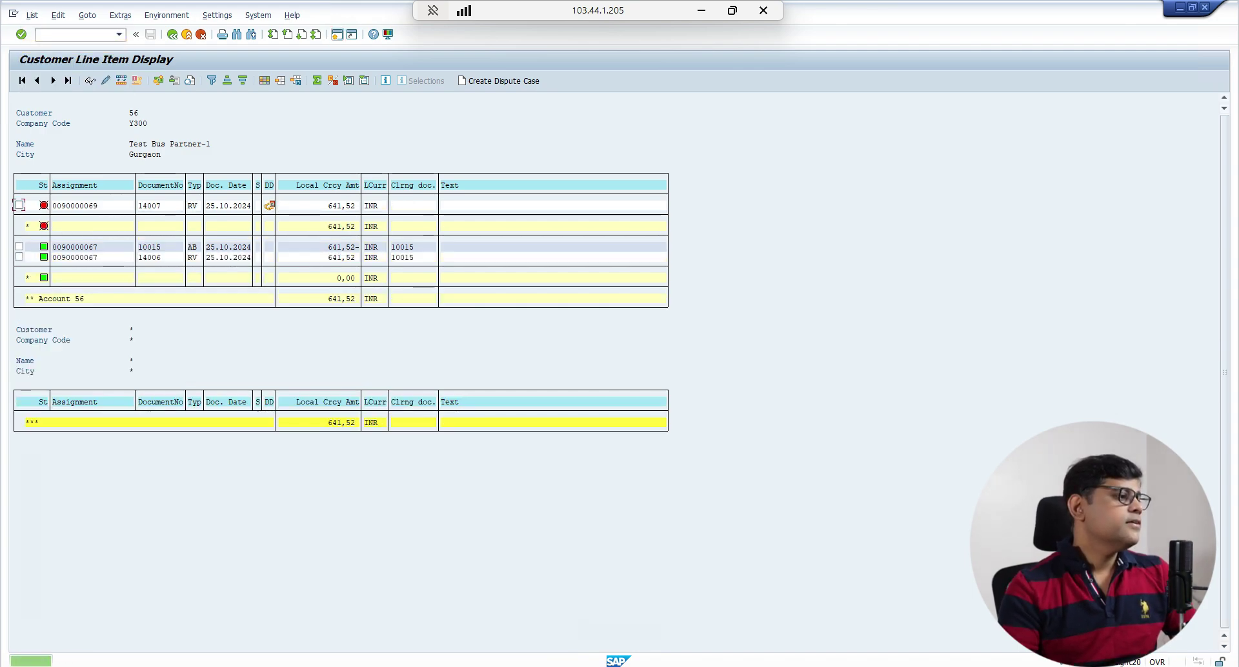